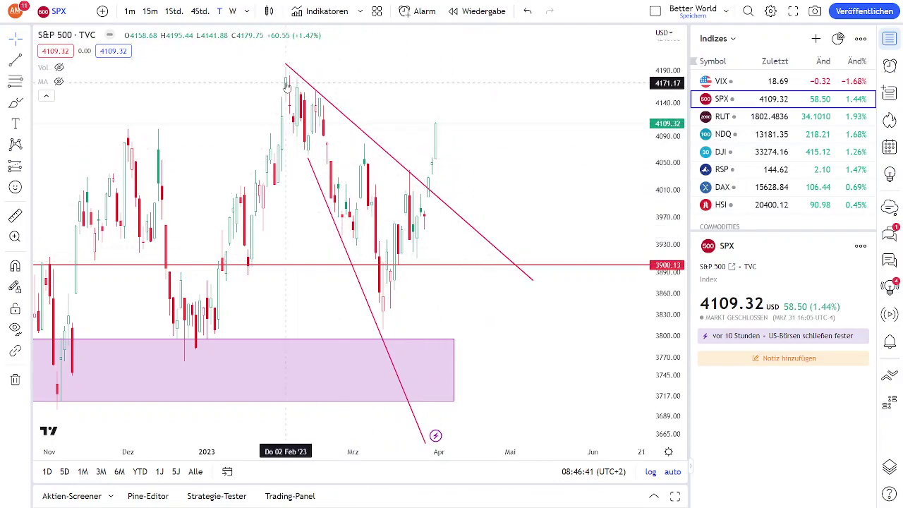
# Examine the daily charts of the S&P 500, US 100 and Dow Jones indices from the watchlist.
pyautogui.scroll(-2, 318, 123)
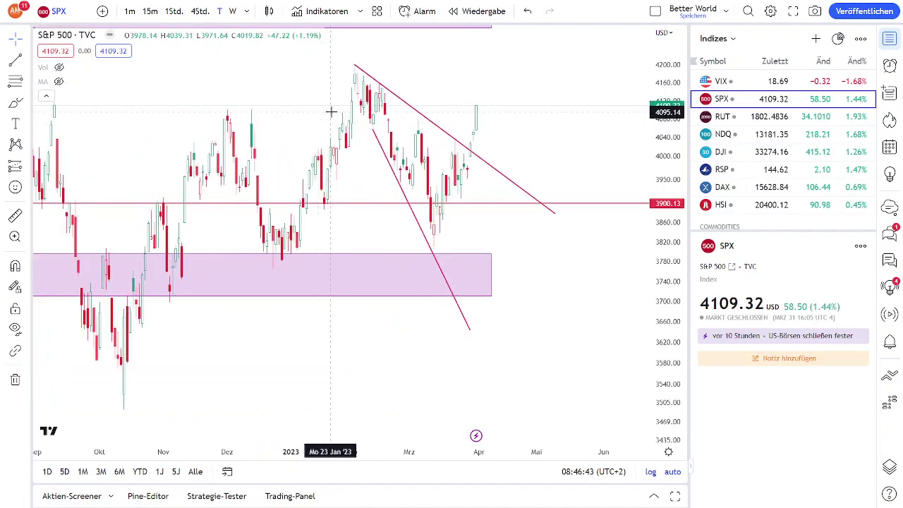
pyautogui.scroll(-1, 332, 114)
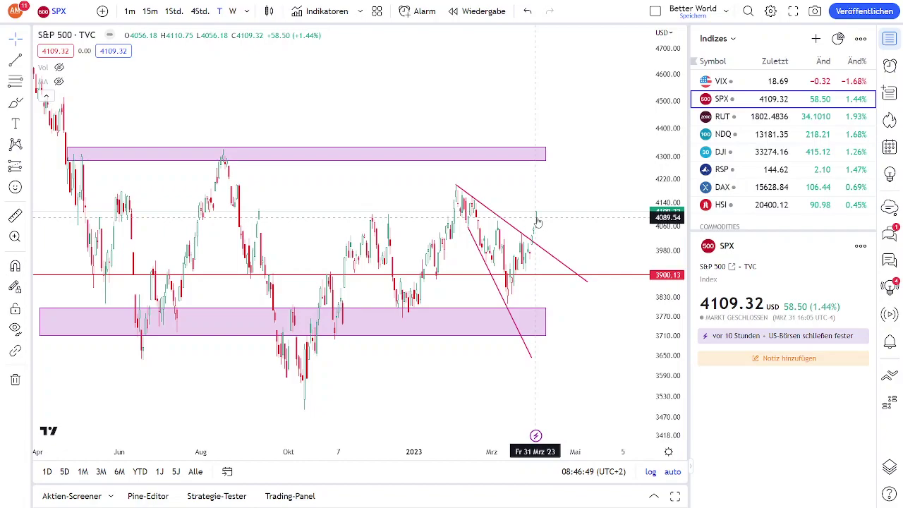
pyautogui.click(743, 133)
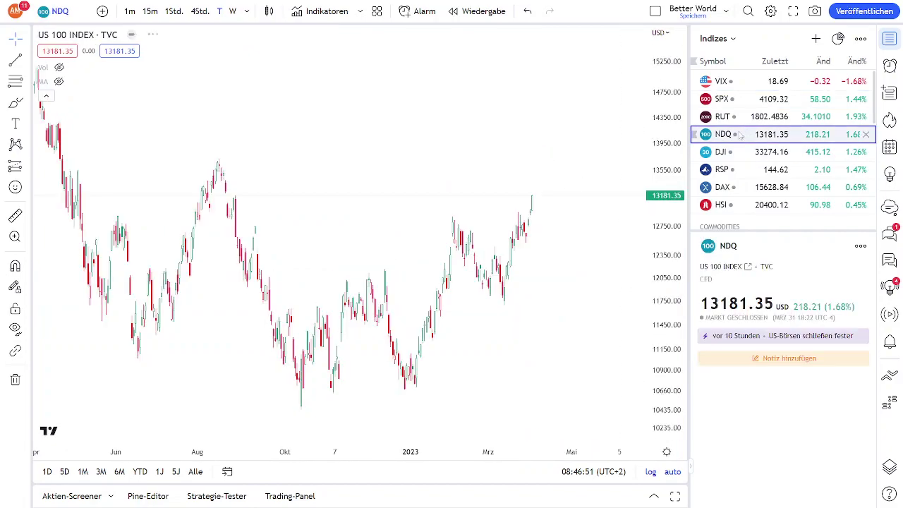
pyautogui.scroll(3, 539, 234)
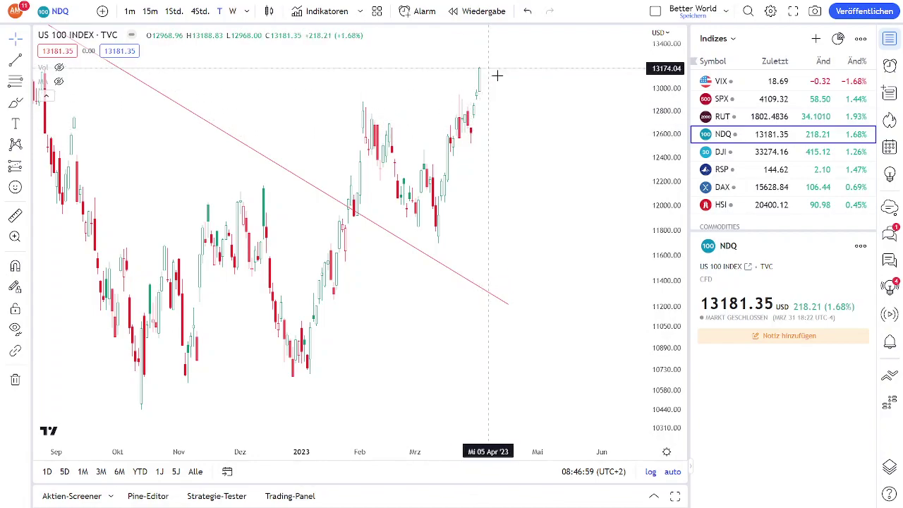
pyautogui.click(748, 155)
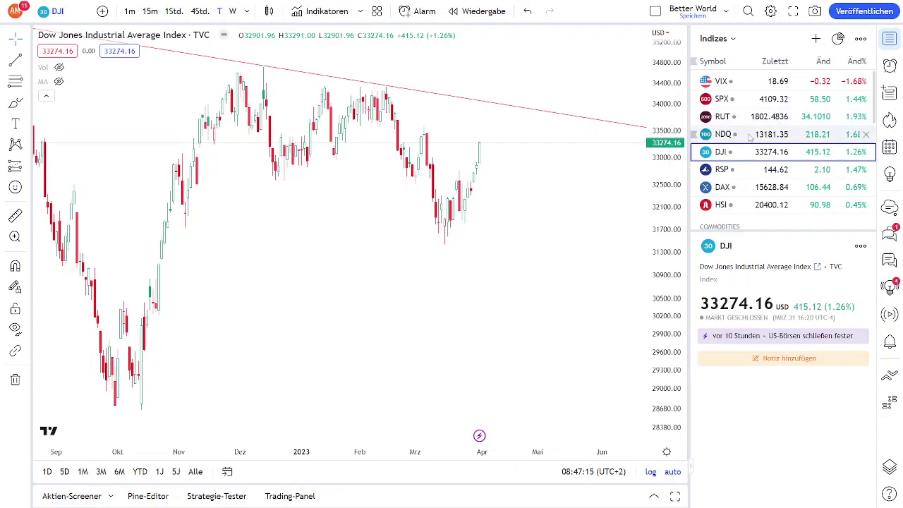
pyautogui.moveTo(750, 137)
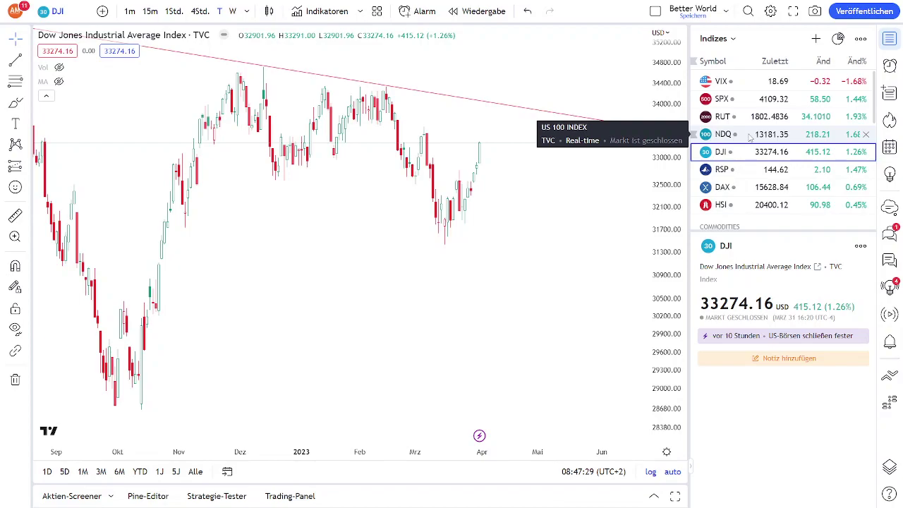
# Switch to the Wochenrückblick presentation and advance through the Fear & Greed Index slide.
pyautogui.hotkey('alt', 'Tab')
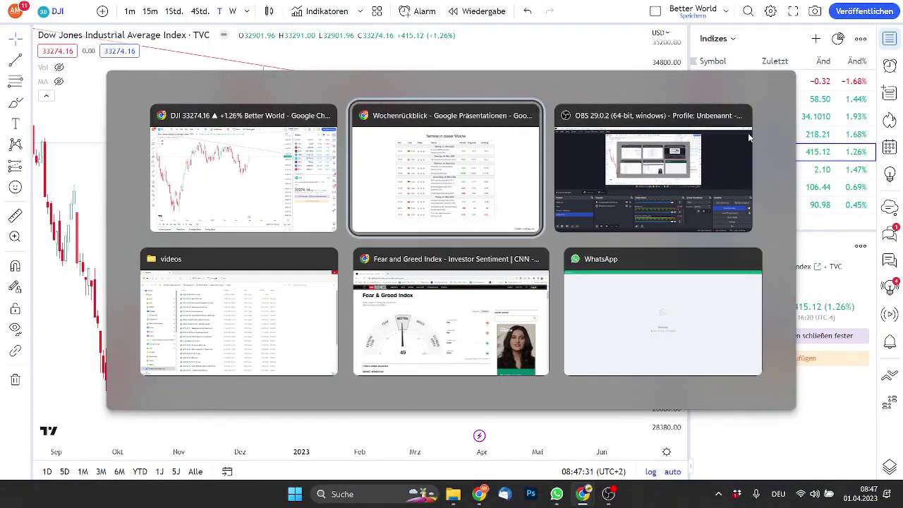
pyautogui.press('Right')
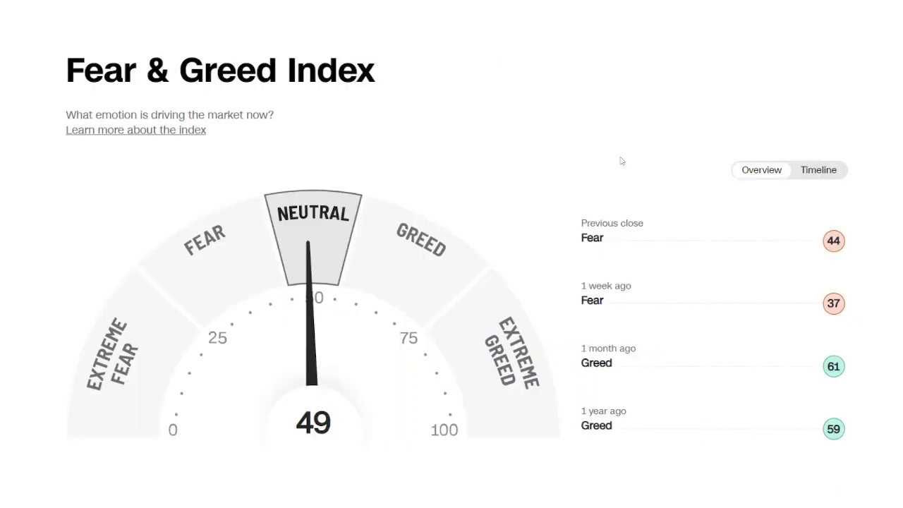
pyautogui.press('Right')
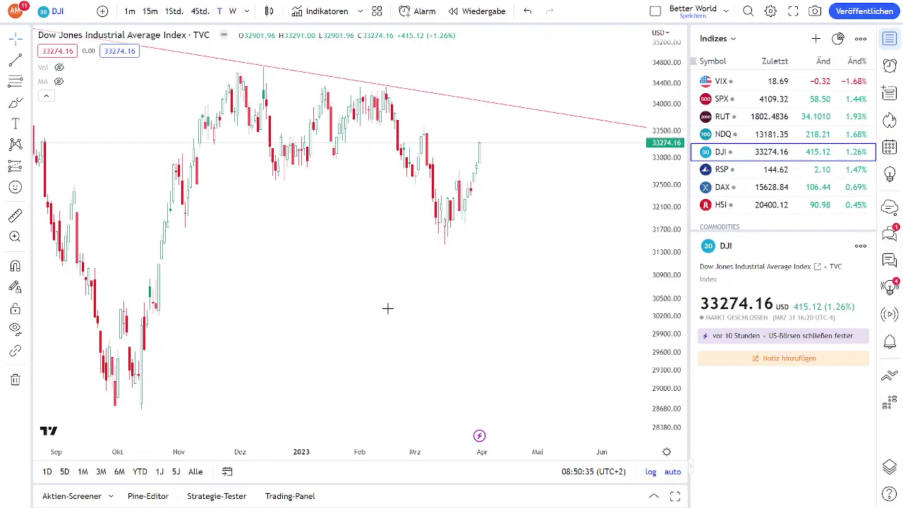
# Examine the S&P 500 chart on the weekly timeframe and return it to the daily timeframe.
pyautogui.click(233, 11)
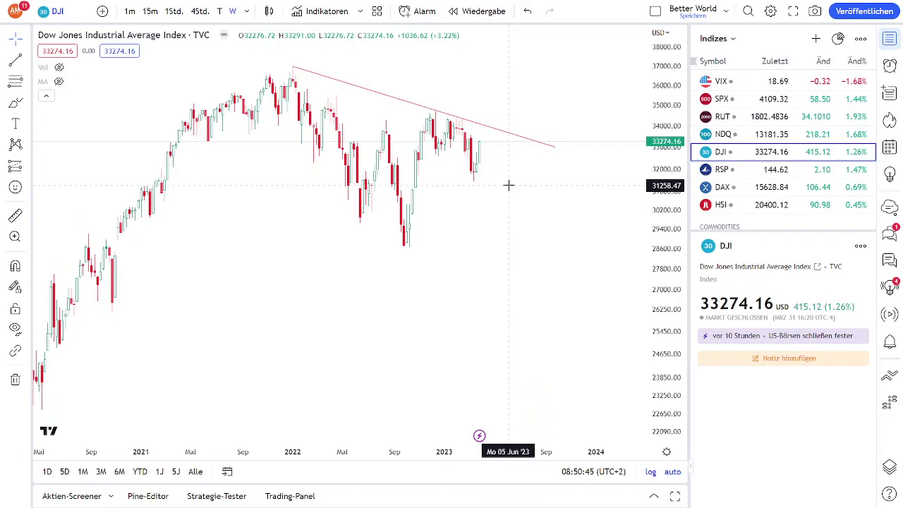
pyautogui.press('Up')
pyautogui.press('Up')
pyautogui.press('Up')
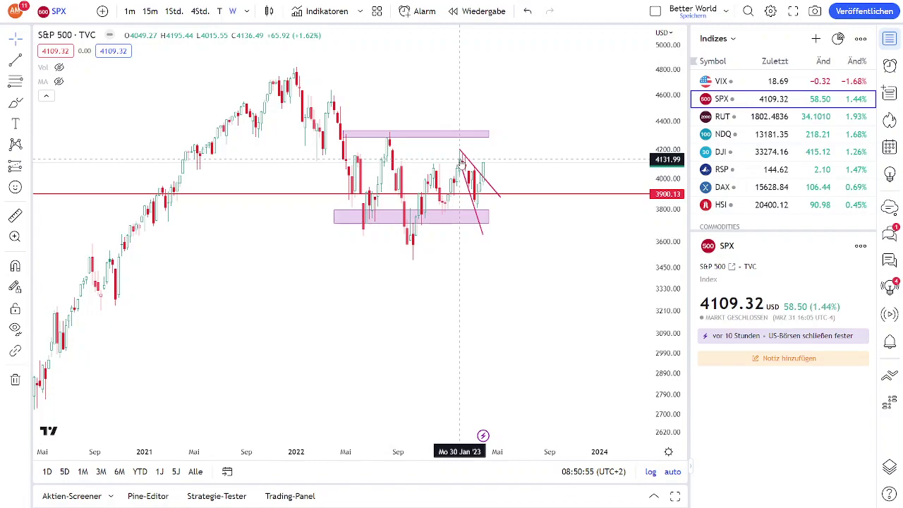
pyautogui.scroll(1, 545, 199)
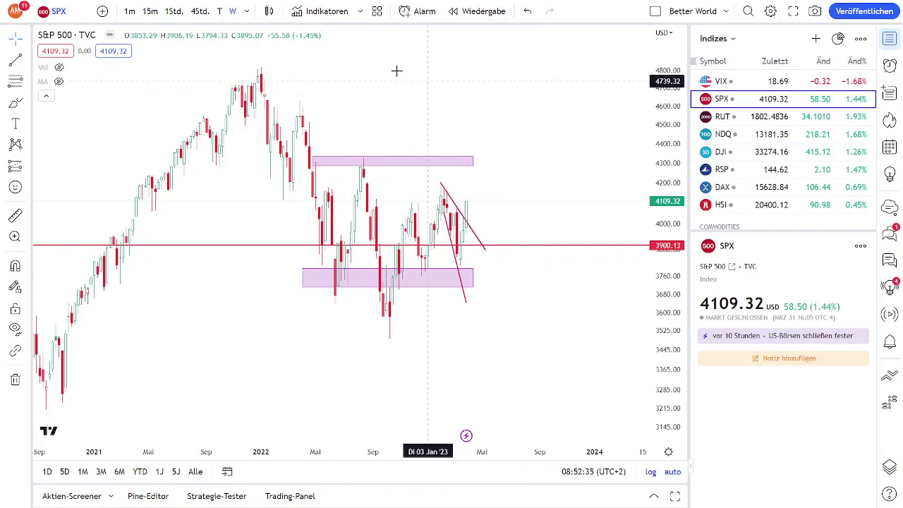
pyautogui.click(220, 12)
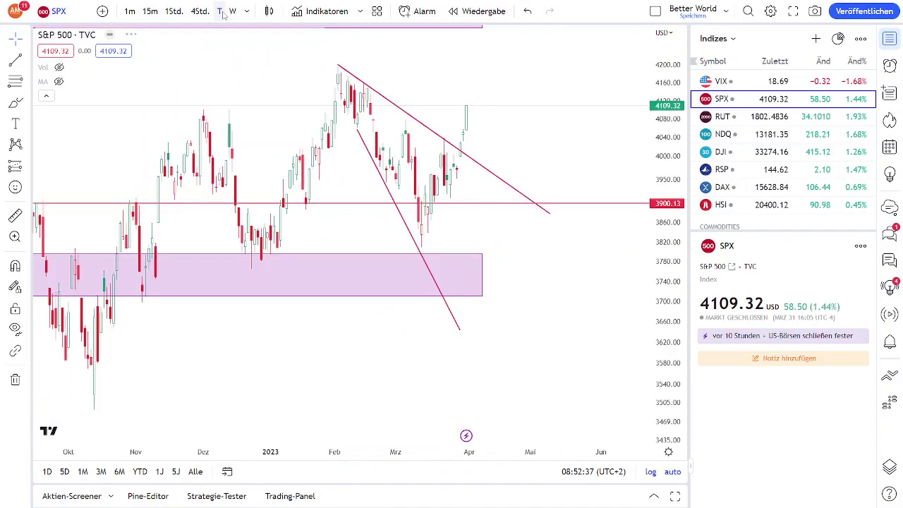
pyautogui.scroll(-1, 298, 170)
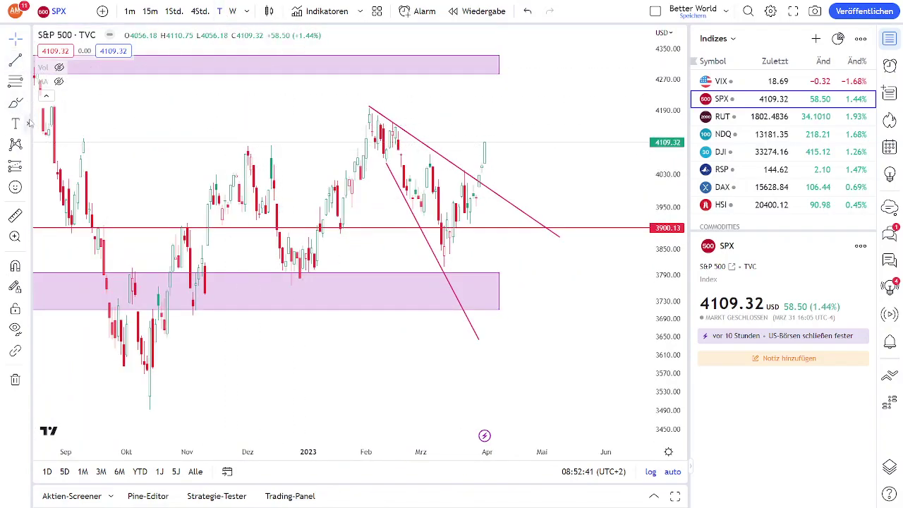
# Brush a wave over the S&P 500 swings from November to April and a horizontal line under the lows, and undo both strokes.
pyautogui.click(16, 102)
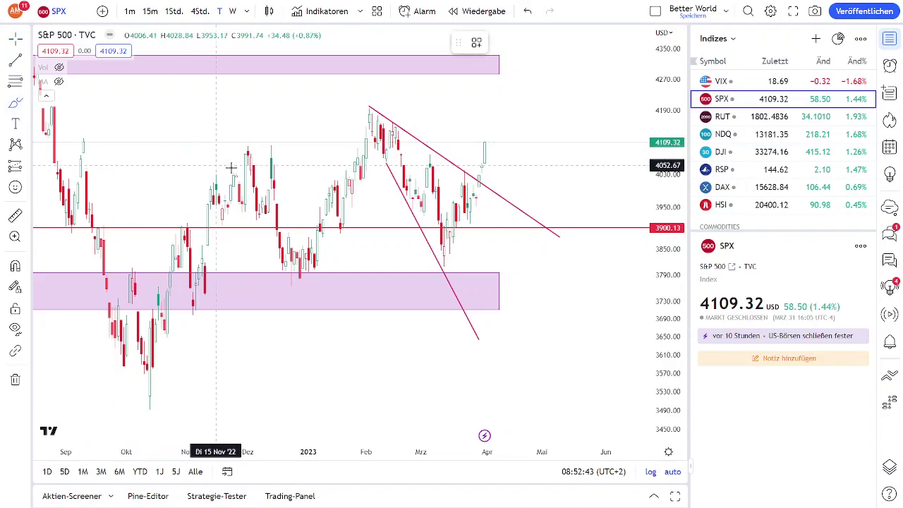
pyautogui.moveTo(203, 224)
pyautogui.mouseDown()
pyautogui.moveTo(250, 164)
pyautogui.moveTo(287, 254)
pyautogui.moveTo(367, 138)
pyautogui.moveTo(444, 242)
pyautogui.moveTo(489, 146)
pyautogui.mouseUp()
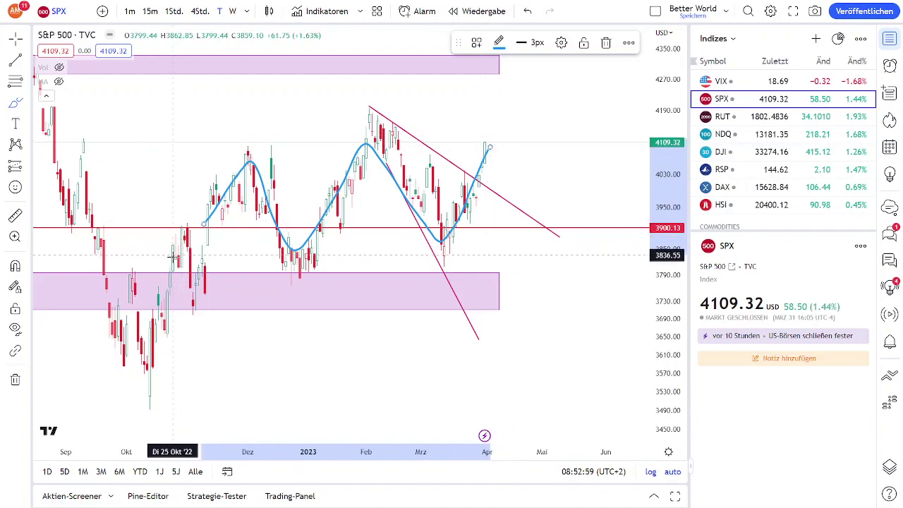
pyautogui.moveTo(180, 257); pyautogui.dragTo(539, 257)
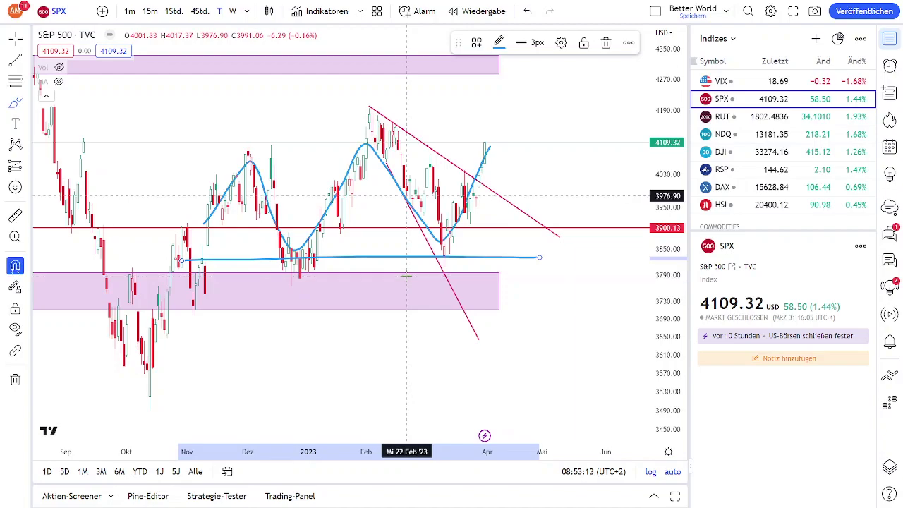
pyautogui.hotkey('ctrl', 'z')
pyautogui.hotkey('ctrl', 'z')
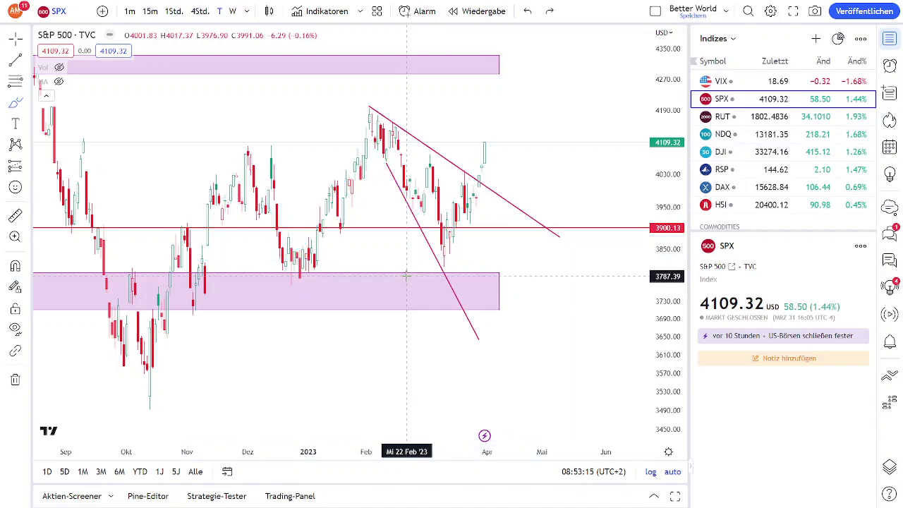
# Brush short arcs under the S&P 500's June, October and December 2022 lows and a long line just below the upper purple zone.
pyautogui.scroll(-1, 414, 263)
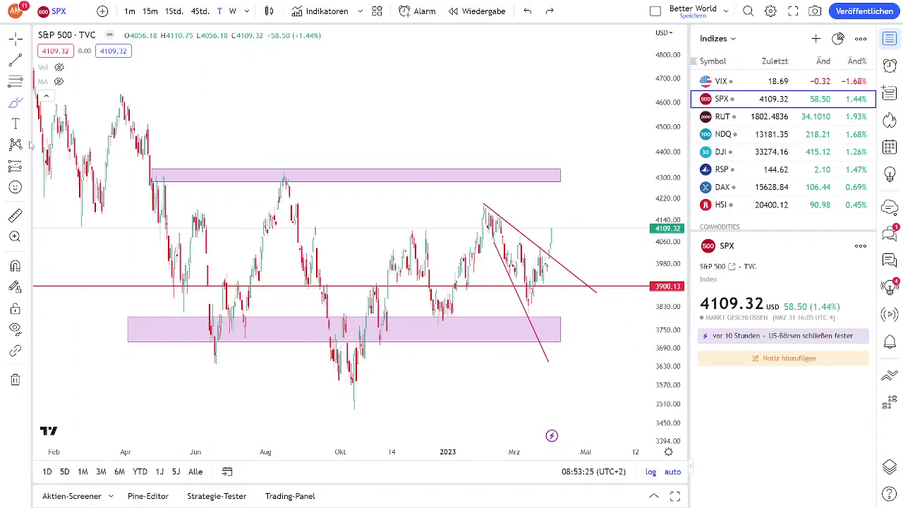
pyautogui.click(26, 103)
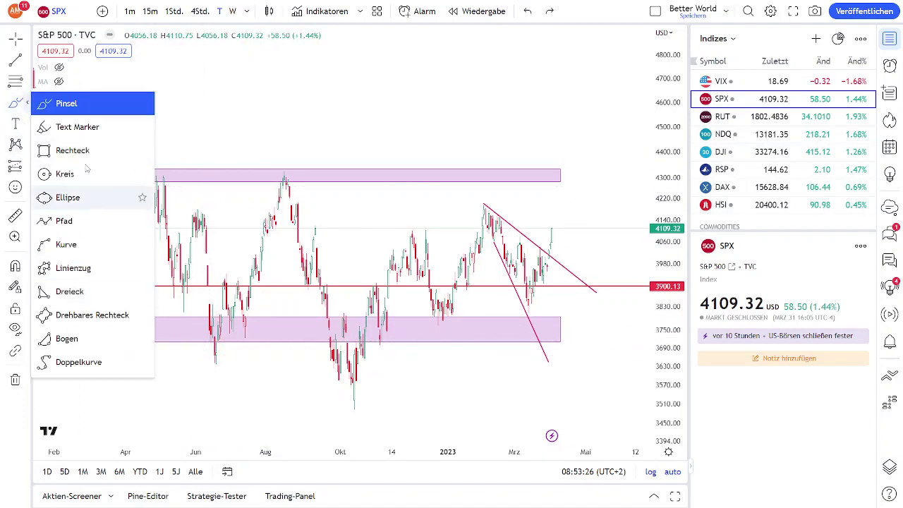
pyautogui.click(80, 110)
pyautogui.moveTo(203, 366); pyautogui.dragTo(233, 366)
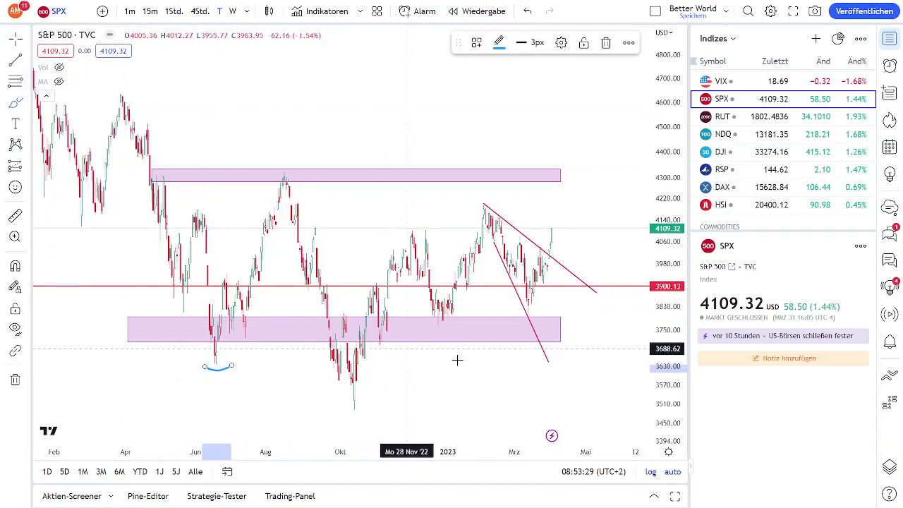
pyautogui.moveTo(439, 336); pyautogui.dragTo(461, 331)
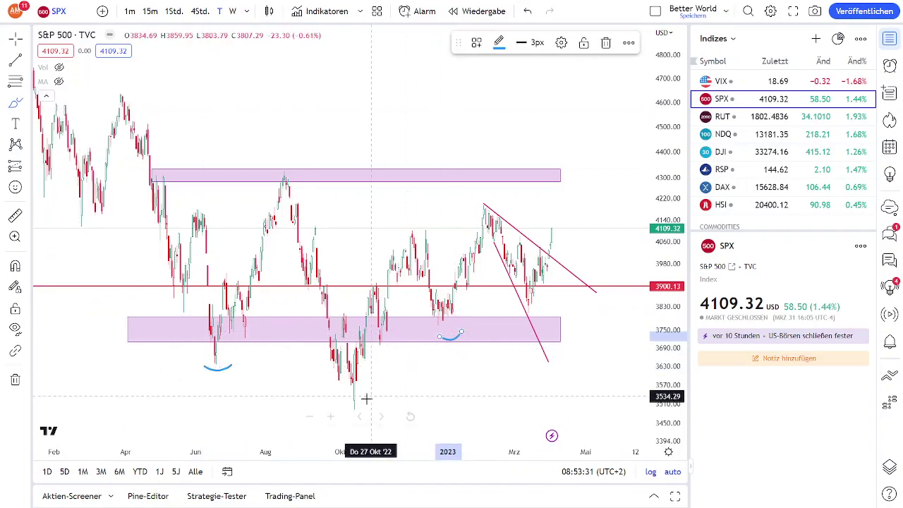
pyautogui.moveTo(342, 400); pyautogui.dragTo(376, 400)
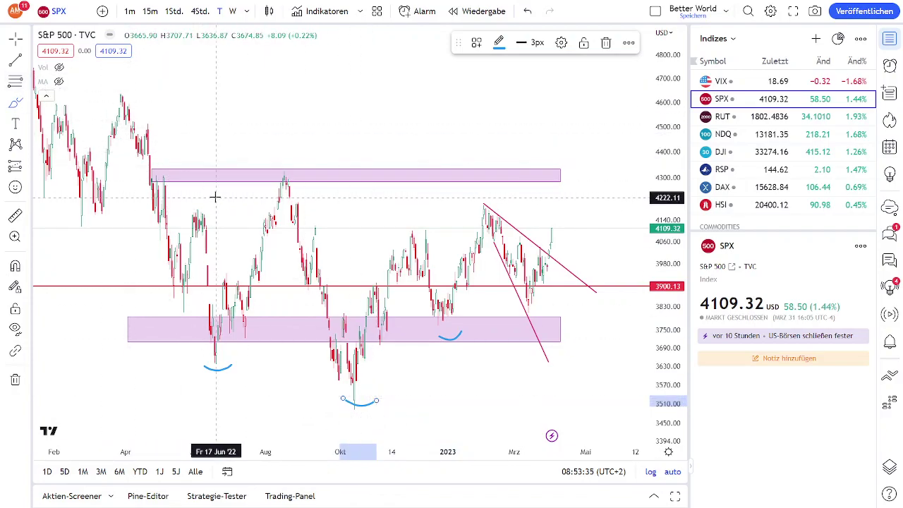
pyautogui.moveTo(213, 196)
pyautogui.mouseDown()
pyautogui.moveTo(397, 187)
pyautogui.moveTo(564, 199)
pyautogui.mouseUp()
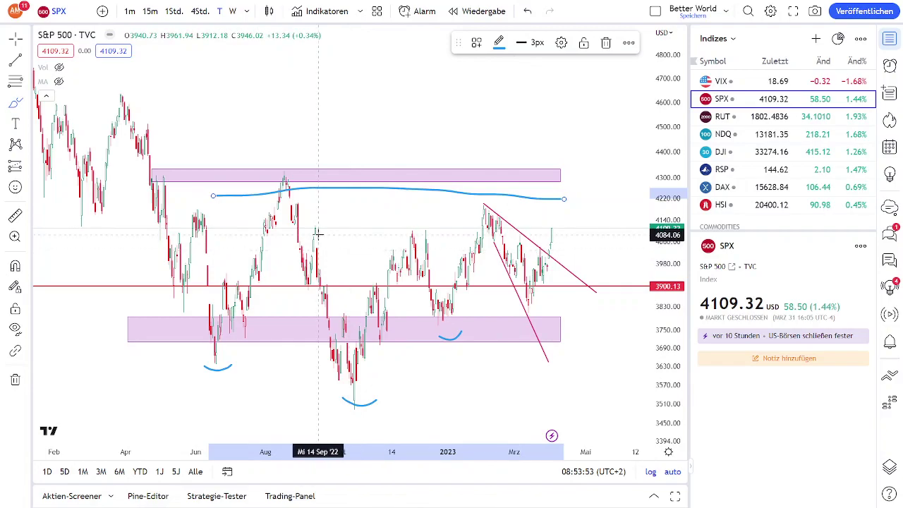
# Undo the four brush strokes on the S&P 500 chart.
pyautogui.scroll(-3, 311, 226)
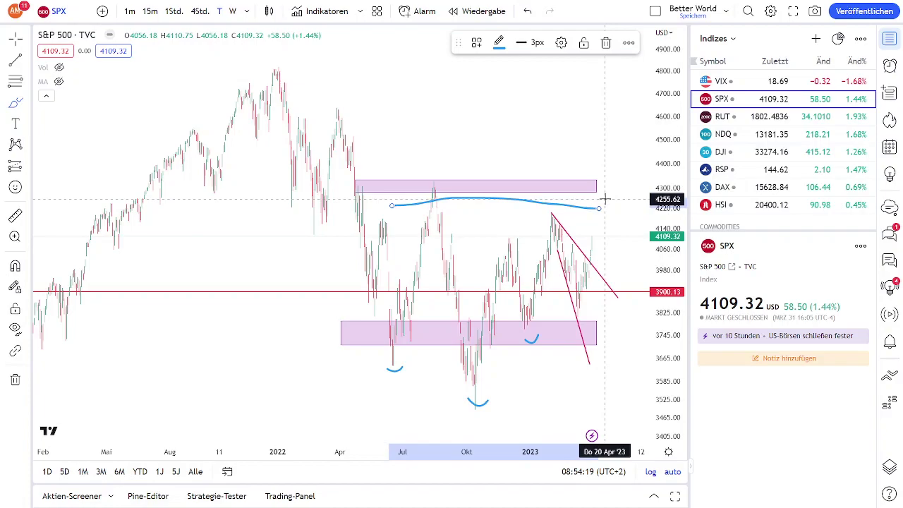
pyautogui.hotkey('ctrl', 'z')
pyautogui.hotkey('ctrl', 'z')
pyautogui.hotkey('ctrl', 'z')
pyautogui.hotkey('ctrl', 'z')
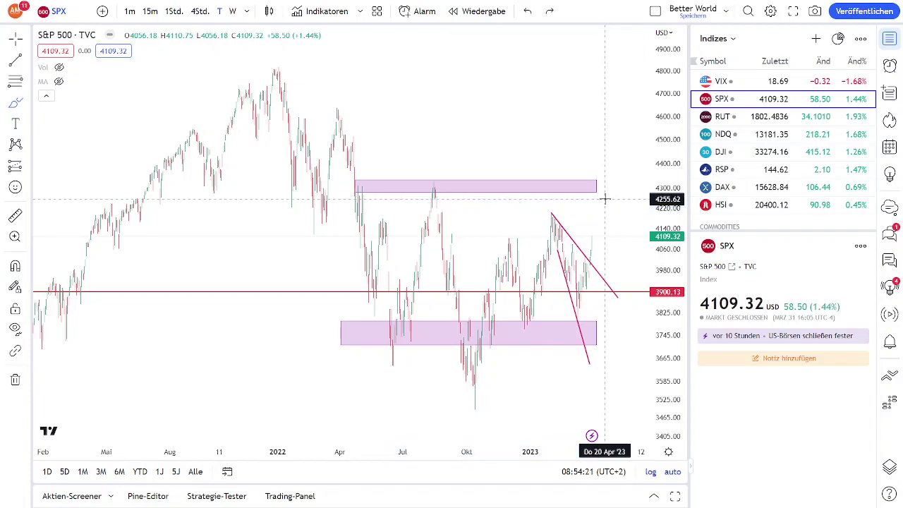
# Open the US 100 index (NDQ) daily chart from the watchlist.
pyautogui.click(741, 137)
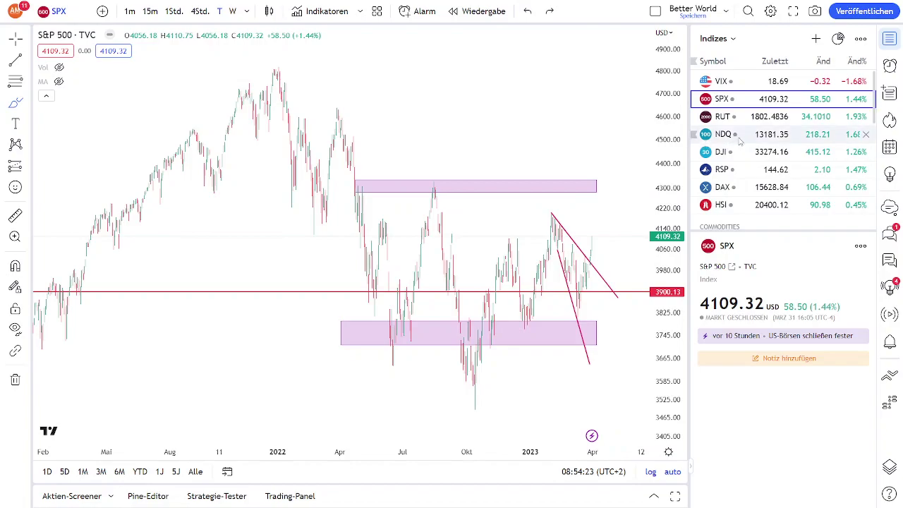
pyautogui.scroll(2, 600, 175)
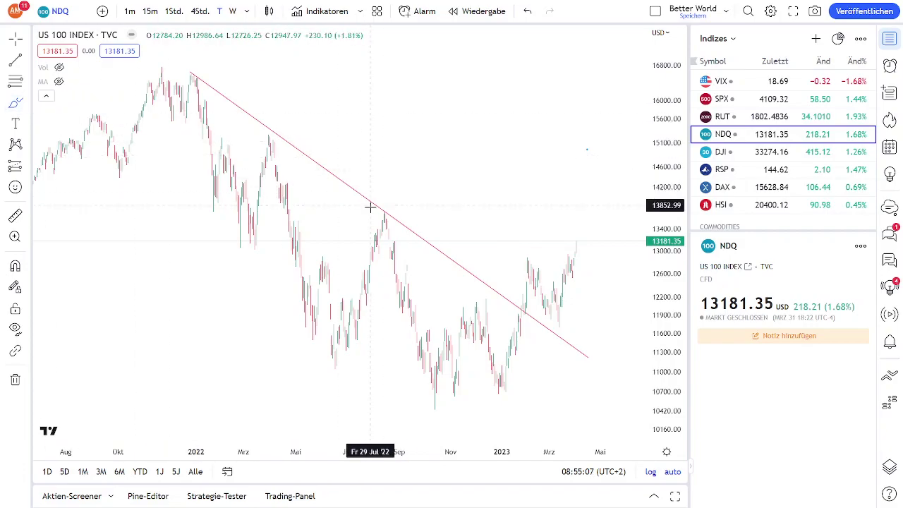
# Brush short arcs over the US 100's August 2022 high and under its October 2022 low, and undo both strokes.
pyautogui.click(23, 106)
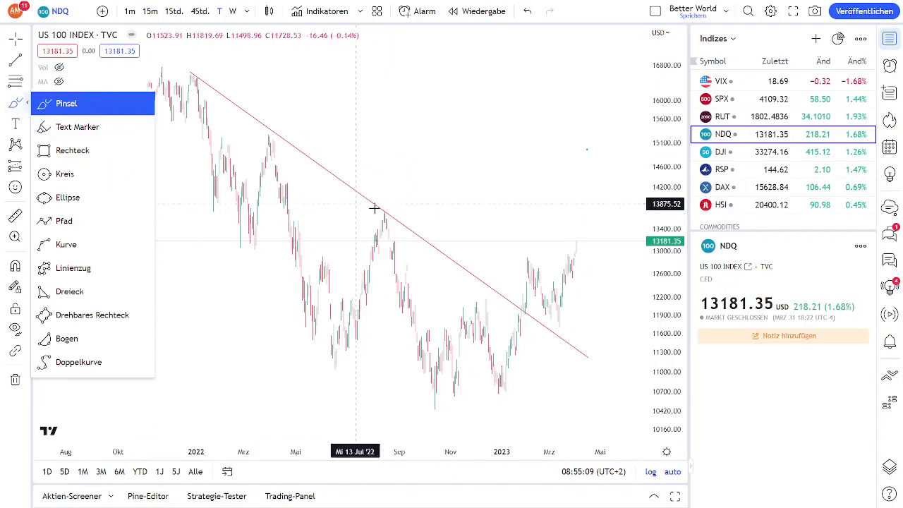
pyautogui.moveTo(373, 208); pyautogui.dragTo(406, 209)
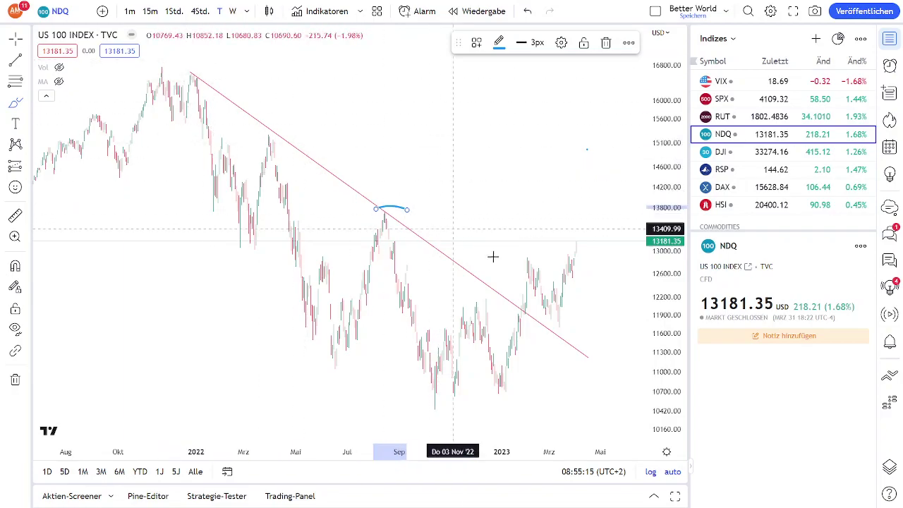
pyautogui.click(24, 104)
pyautogui.moveTo(424, 408); pyautogui.dragTo(444, 402)
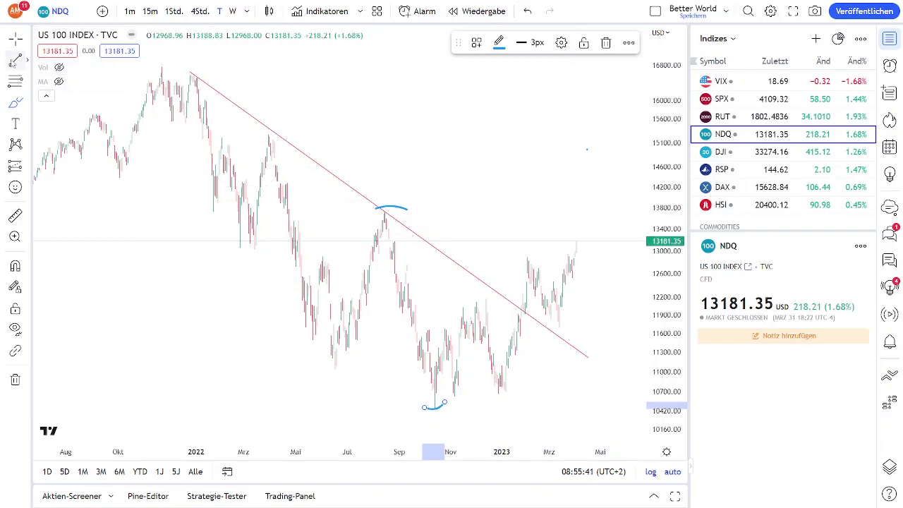
pyautogui.hotkey('ctrl', 'z')
pyautogui.hotkey('ctrl', 'z')
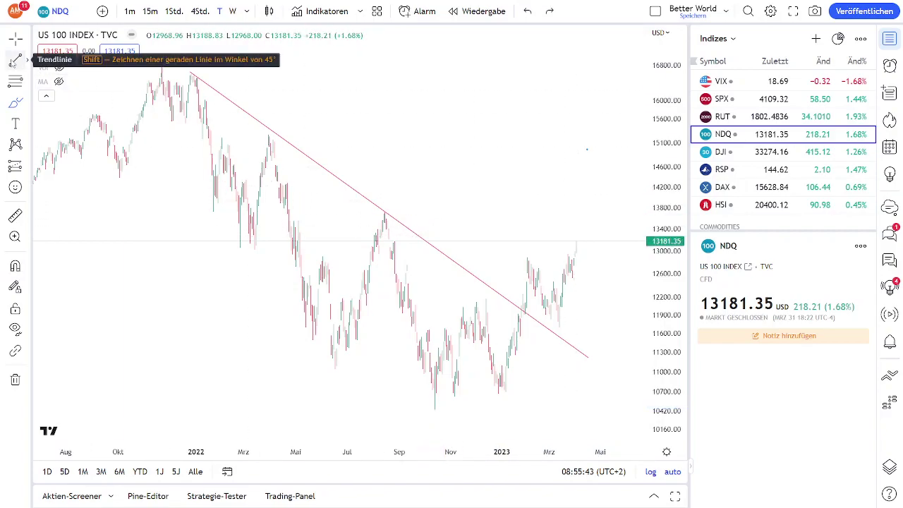
# Draw a rising trendline above the US 100 highs from about 11,361 on 7 September 2022 to about 13,585 on 3 April 2023.
pyautogui.click(15, 60)
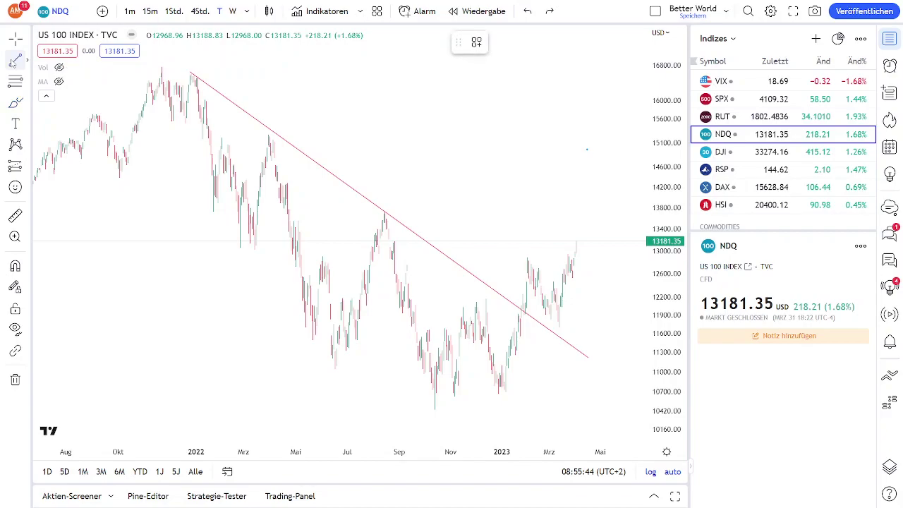
pyautogui.click(403, 348)
pyautogui.click(577, 219)
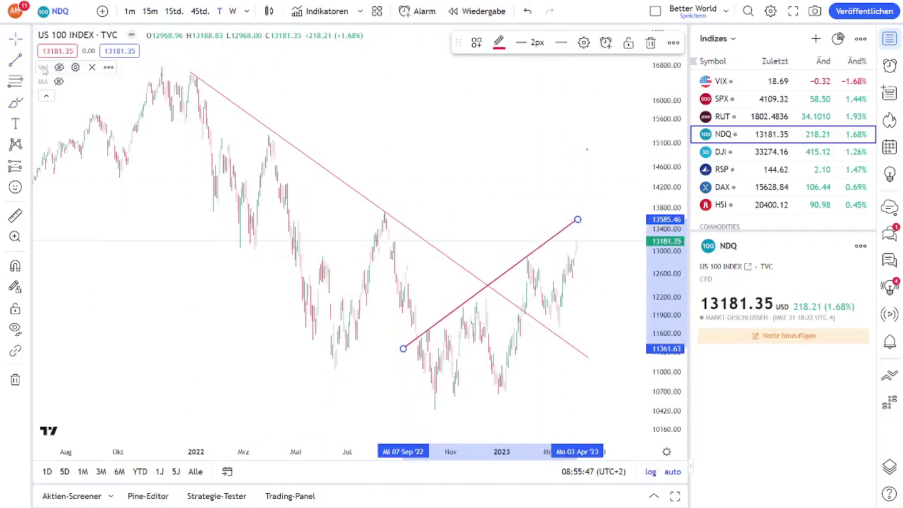
# Draw a rising trendline below the US 100 lows from about 10,483 on 27 October 2022 to about 12,464 in May 2023, and undo both channel lines.
pyautogui.click(18, 62)
pyautogui.click(447, 406)
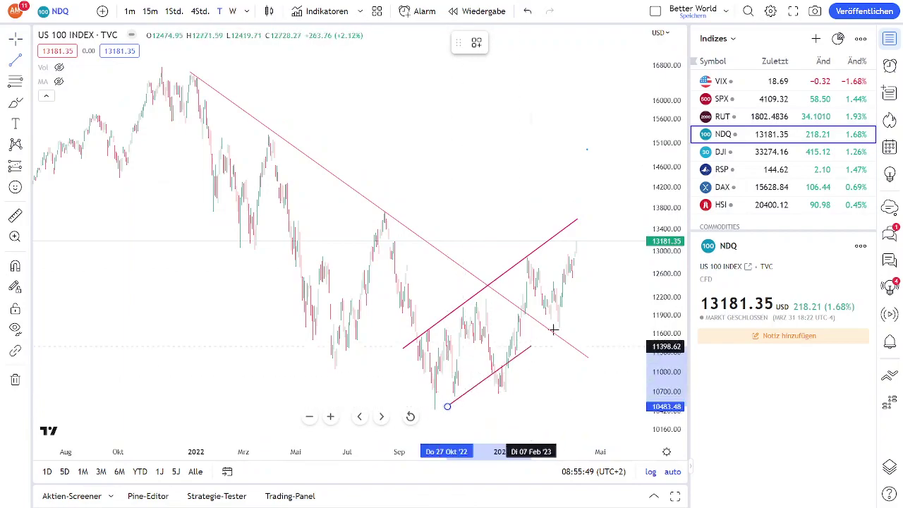
pyautogui.click(625, 283)
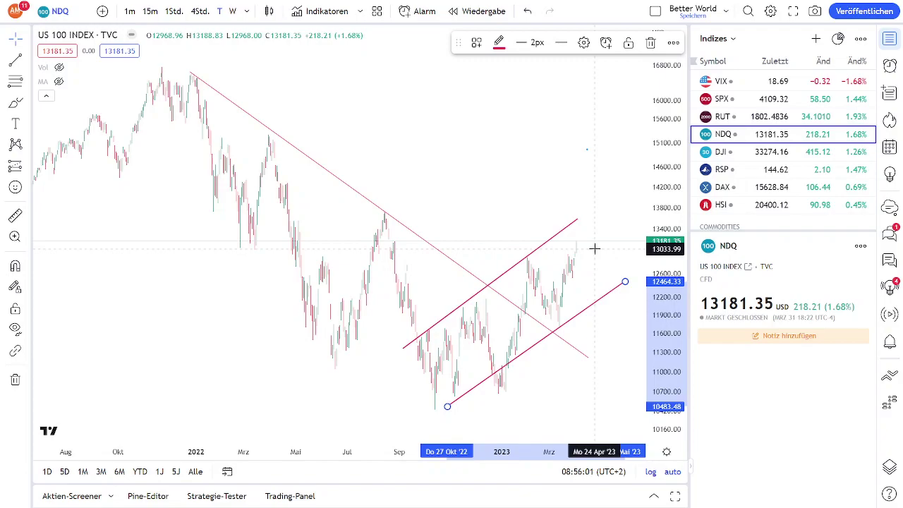
pyautogui.hotkey('ctrl', 'z')
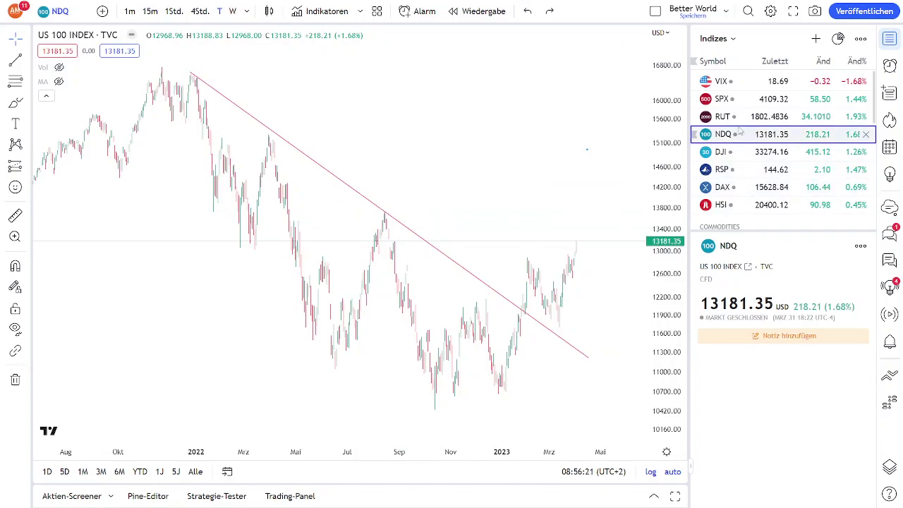
# Open the S&P 500 chart from the watchlist and examine the recent price action around the falling wedge.
pyautogui.click(741, 98)
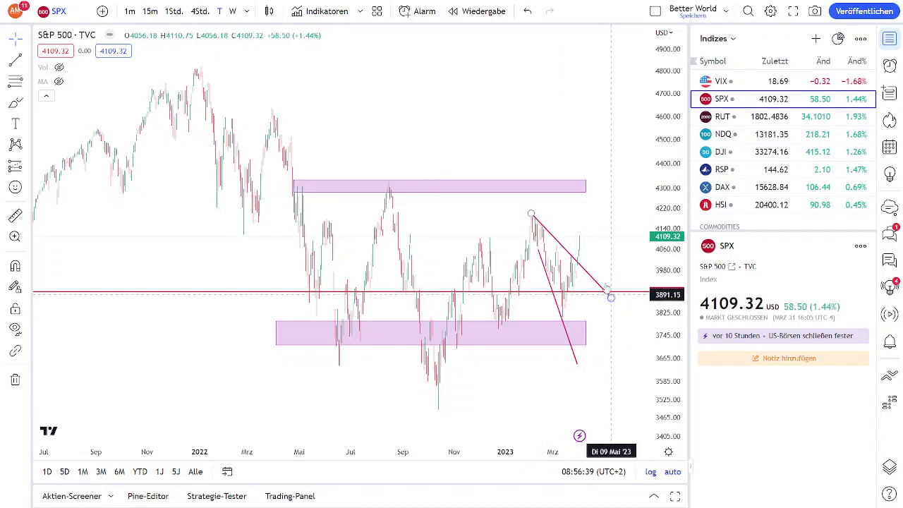
pyautogui.scroll(5, 592, 282)
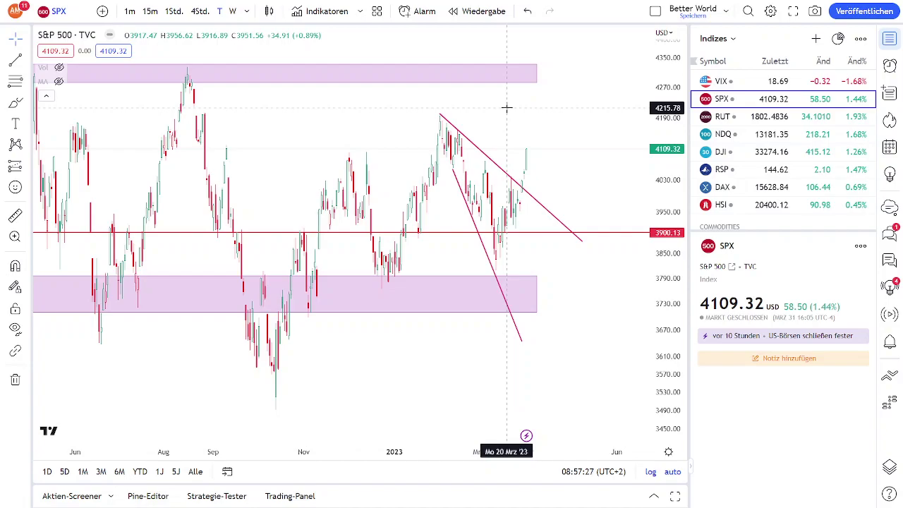
# Open the West Texas Intermediate crude oil chart from the commodities in the watchlist and display it on the weekly timeframe.
pyautogui.scroll(-2, 734, 124)
pyautogui.scroll(-2, 734, 124)
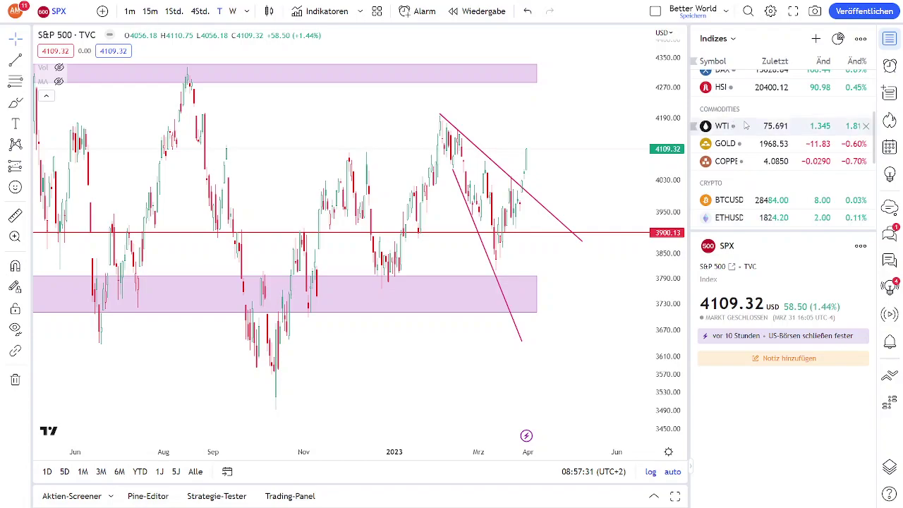
pyautogui.click(746, 125)
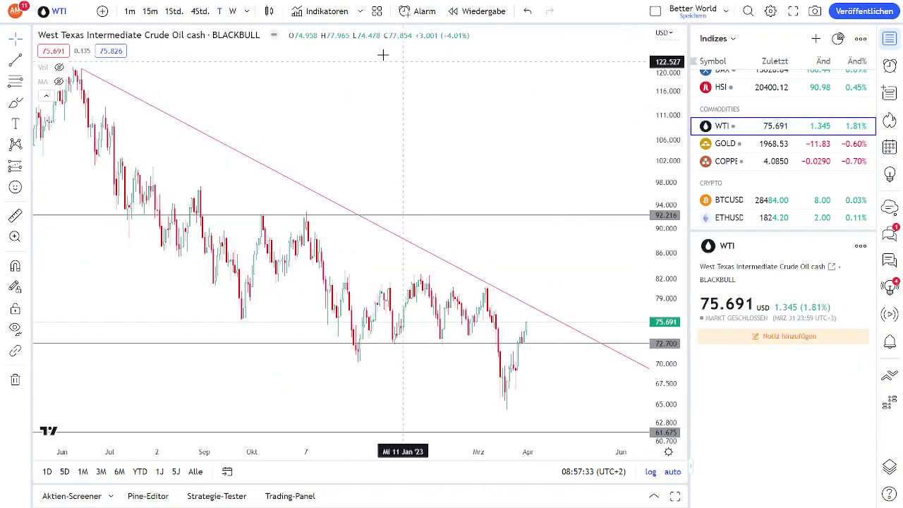
pyautogui.click(232, 11)
pyautogui.scroll(5, 381, 87)
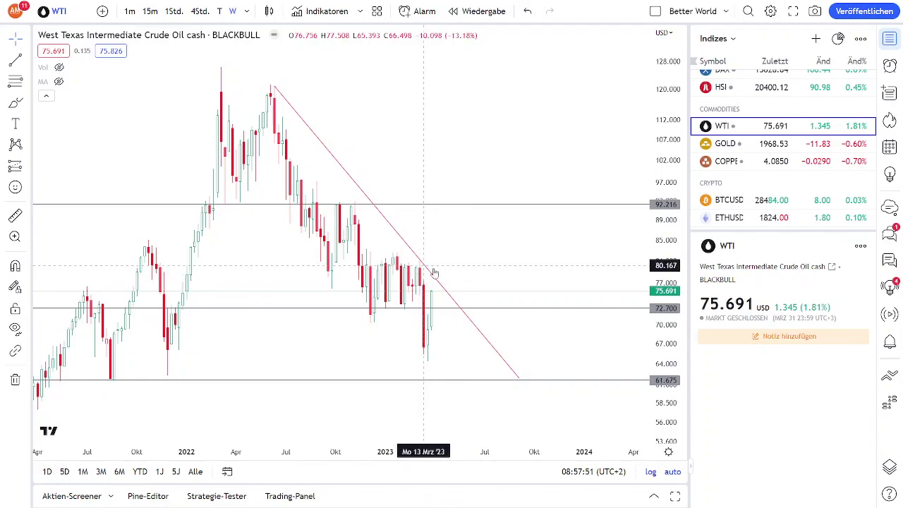
# Draw a rectangle zone on the WTI chart from about 82.47 on 5 September 2022 to about 72.96 on 15 January 2024.
pyautogui.click(28, 104)
pyautogui.click(43, 147)
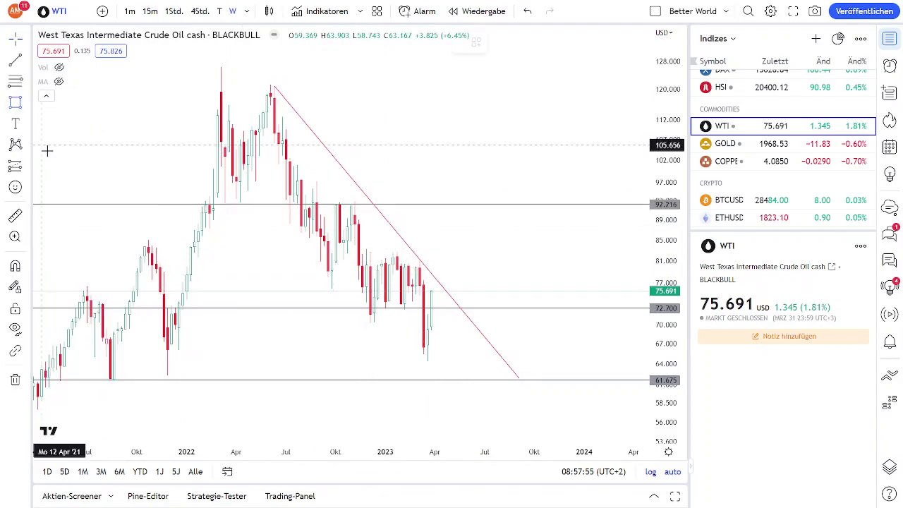
pyautogui.click(323, 252)
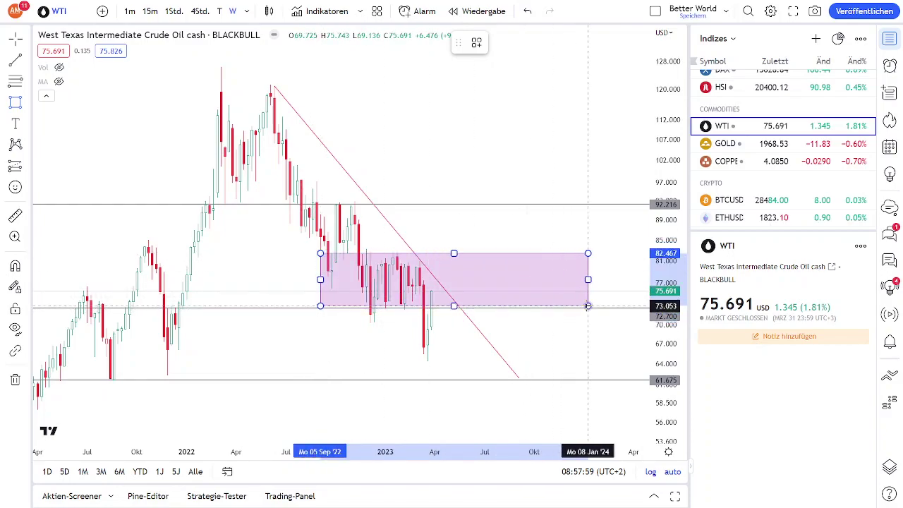
pyautogui.click(591, 307)
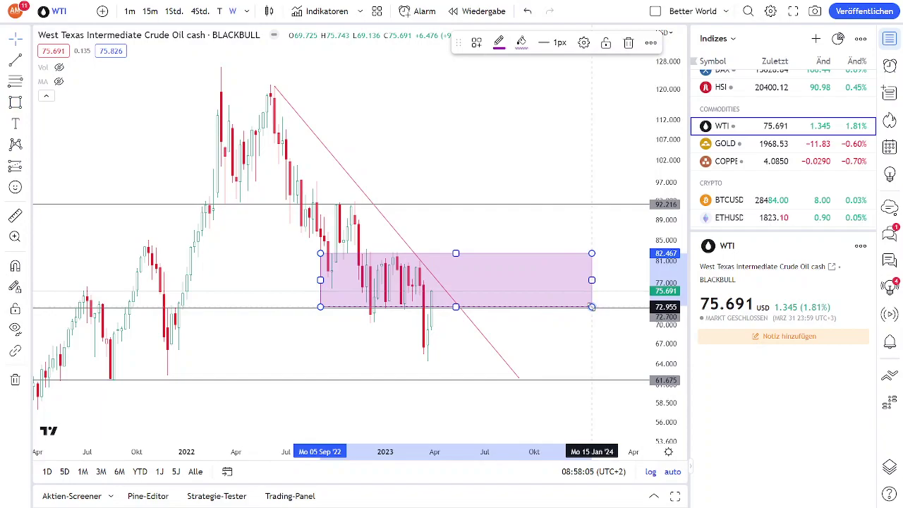
# Open the daily gold chart and draw a falling trendline from about 2,010 on 21 March 2023 to about 1,955 on 17 April 2023.
pyautogui.click(748, 144)
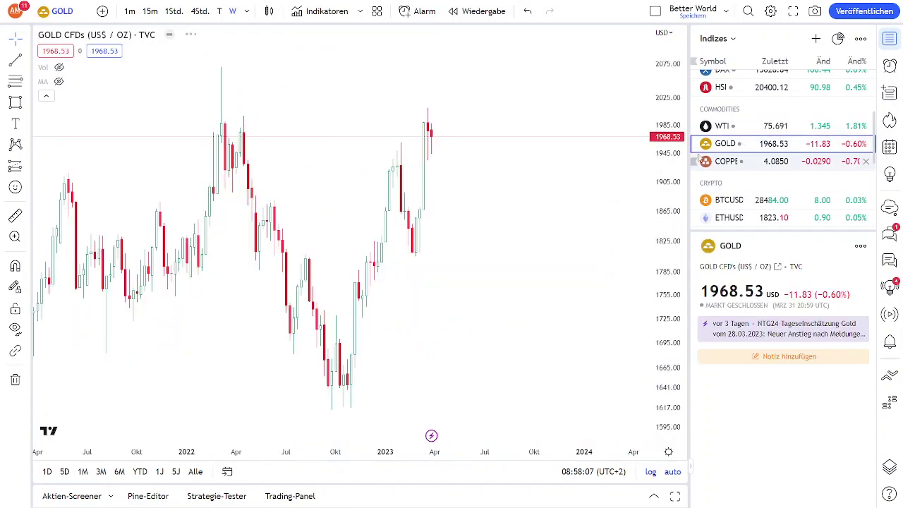
pyautogui.click(220, 11)
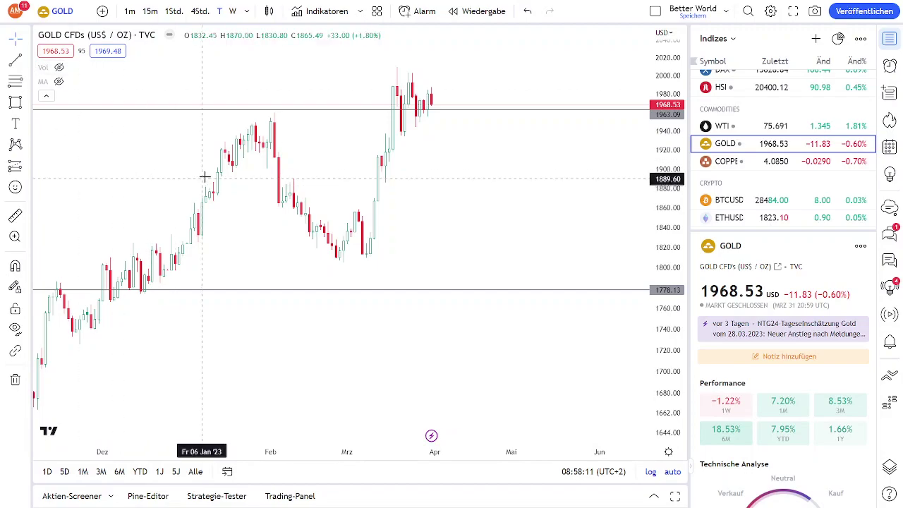
pyautogui.click(16, 60)
pyautogui.click(400, 67)
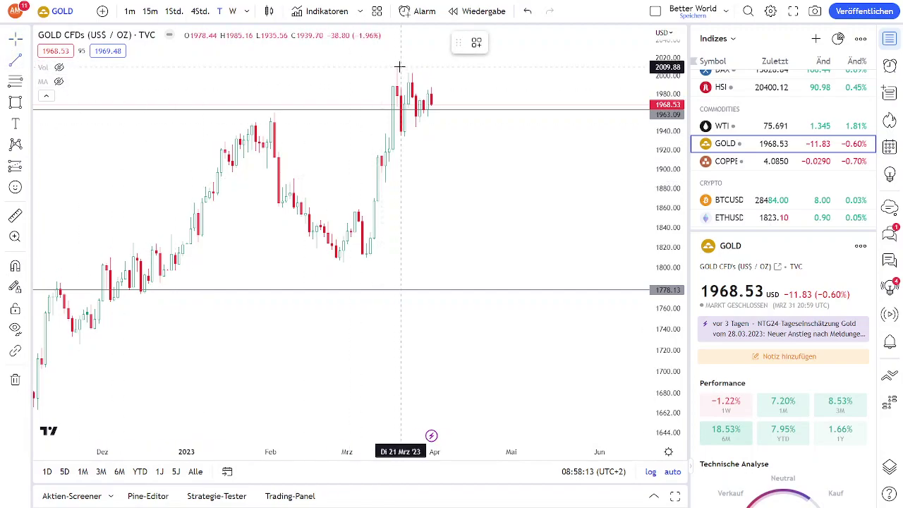
pyautogui.click(473, 116)
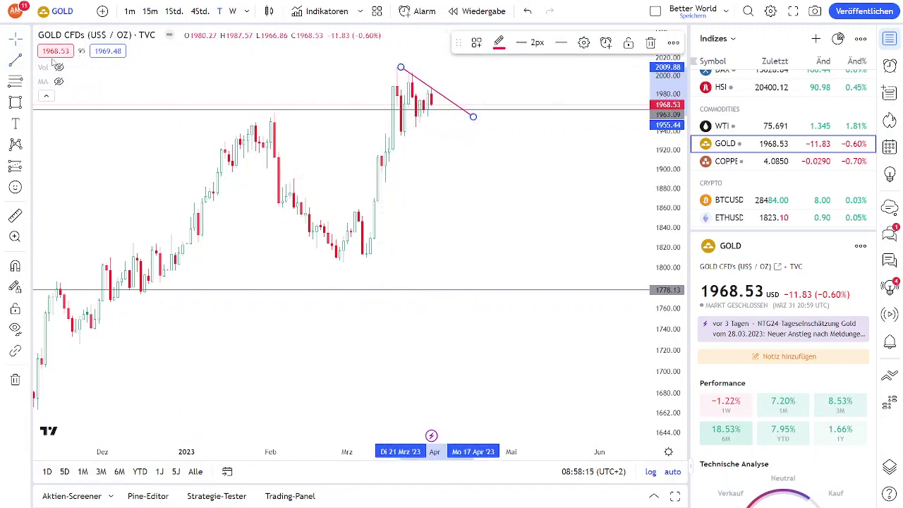
# Draw a rising trendline below the gold lows from about 1,928 on 20 March 2023 to about 1,980 on 12 April 2023.
pyautogui.click(15, 60)
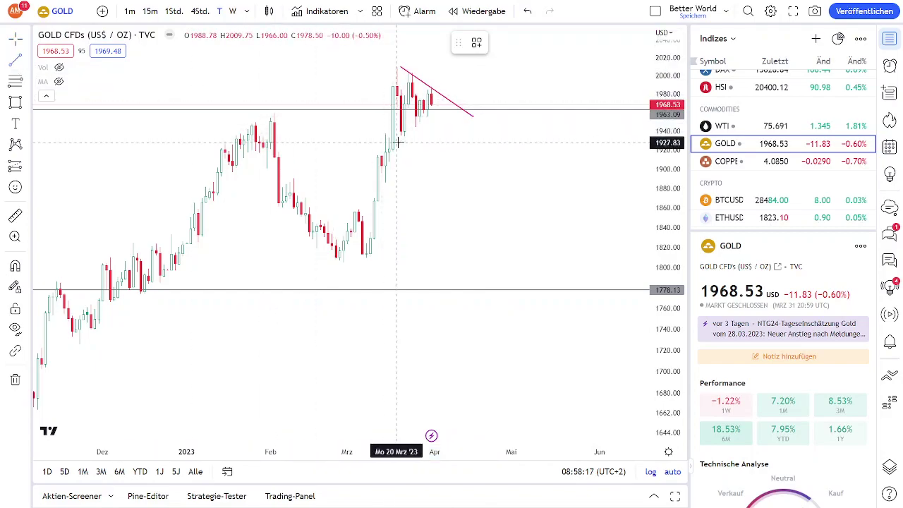
pyautogui.click(396, 142)
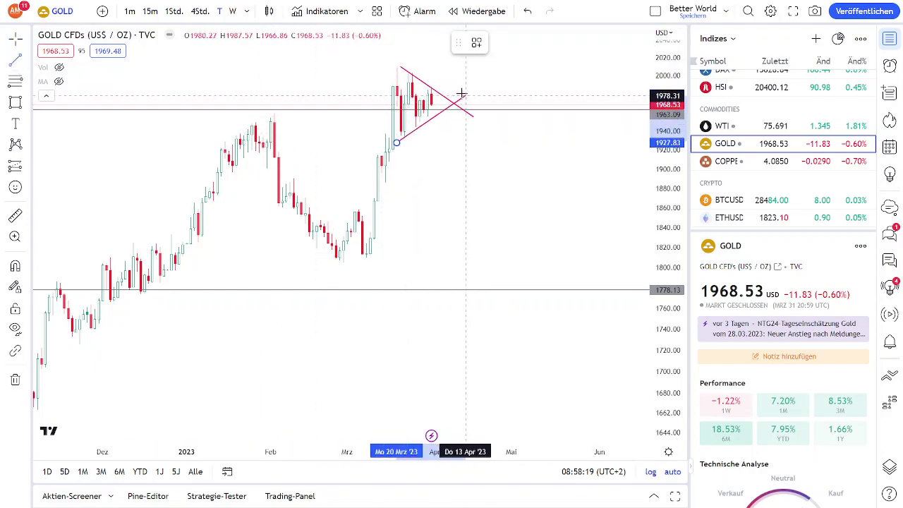
pyautogui.click(461, 94)
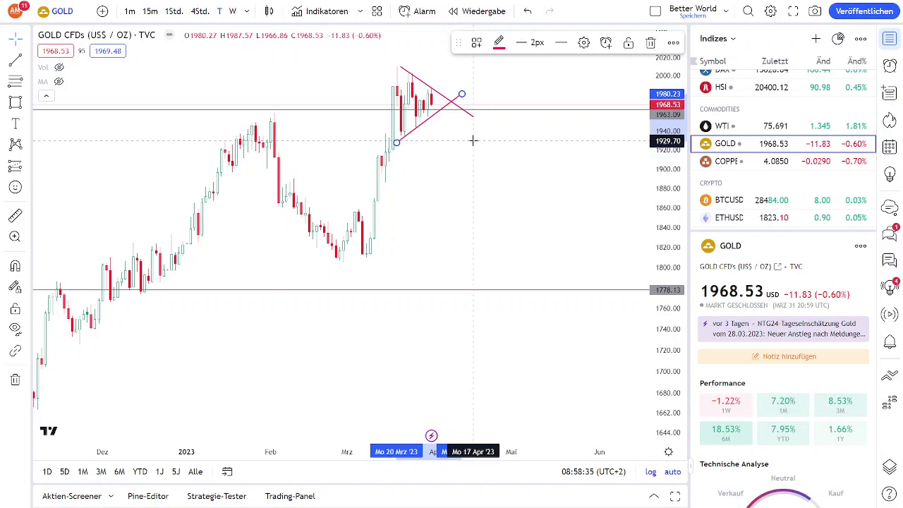
pyautogui.hotkey('ctrl', 't')
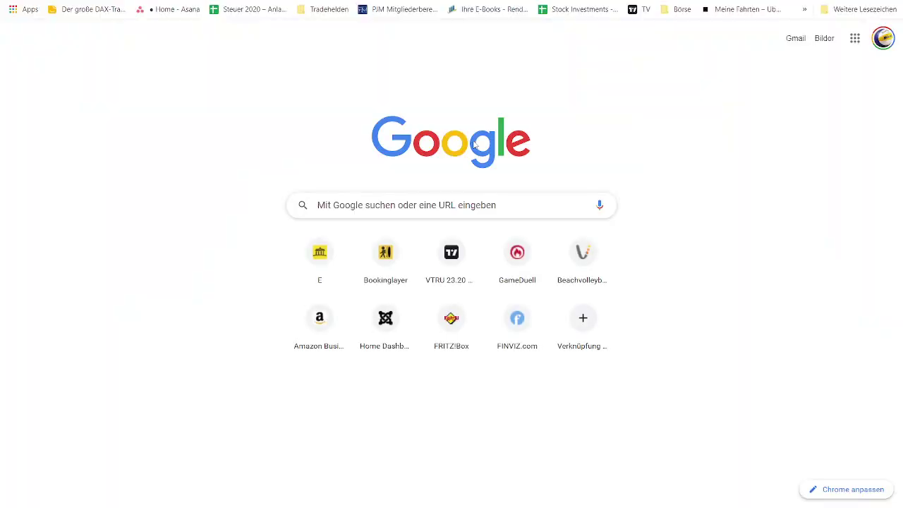
pyautogui.moveTo(752, 16)
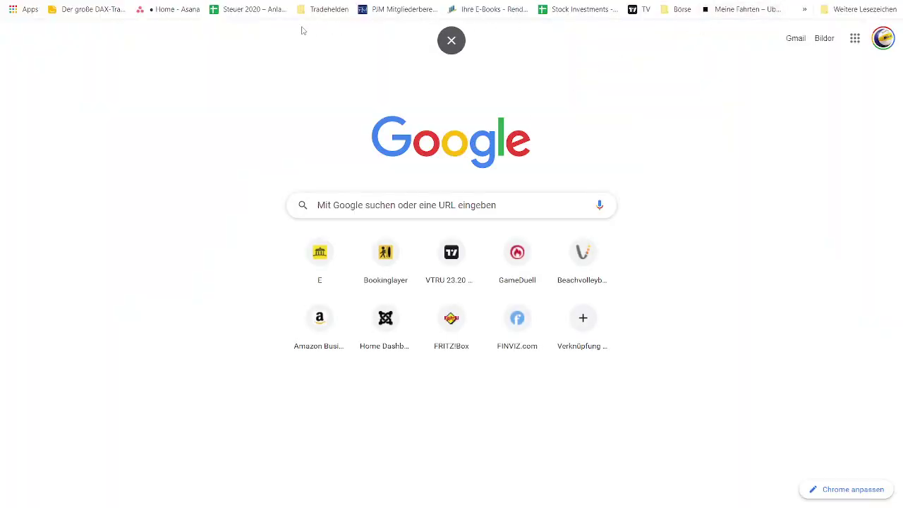
pyautogui.click(448, 38)
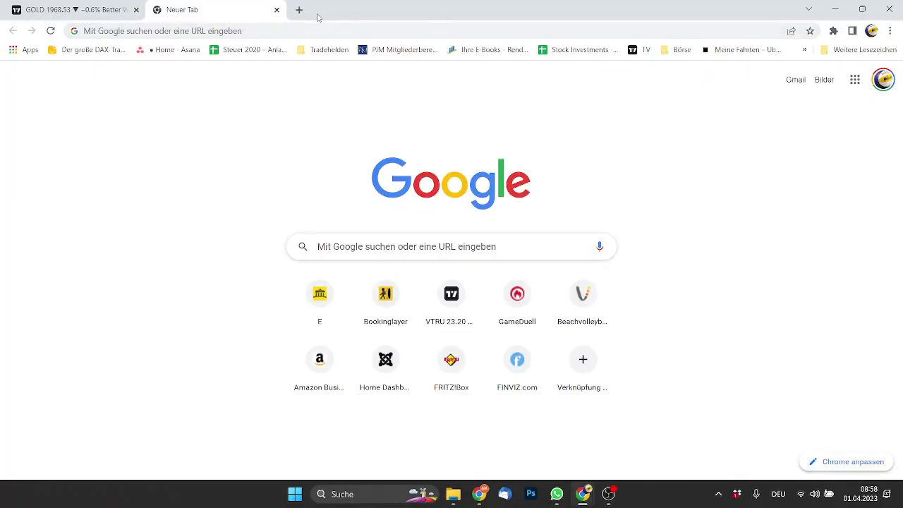
pyautogui.click(276, 9)
pyautogui.press('F11')
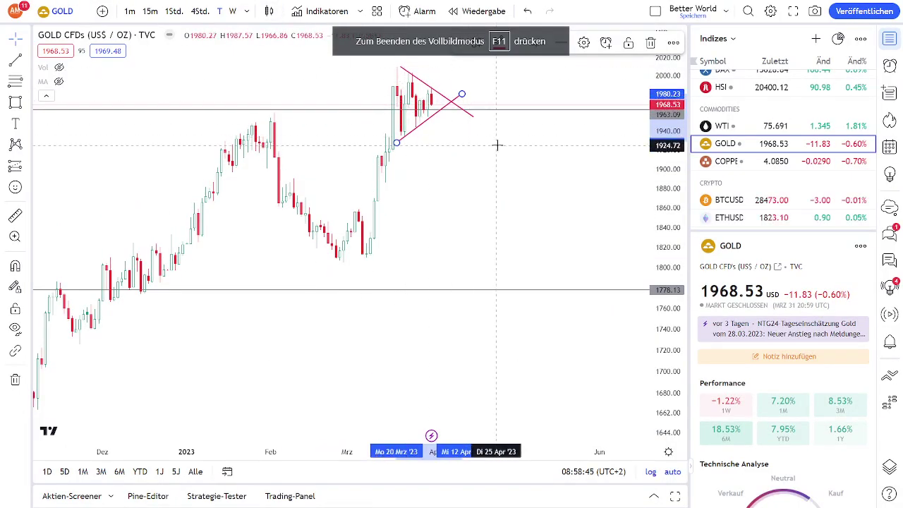
# View the daily copper chart, and open the Bitcoin/Dollar chart on the weekly timeframe.
pyautogui.click(747, 161)
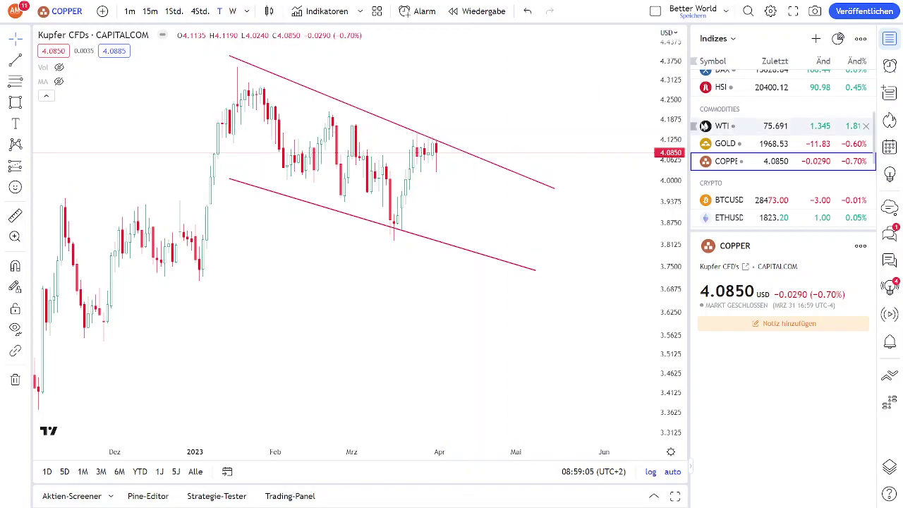
pyautogui.scroll(-1, 779, 124)
pyautogui.click(747, 143)
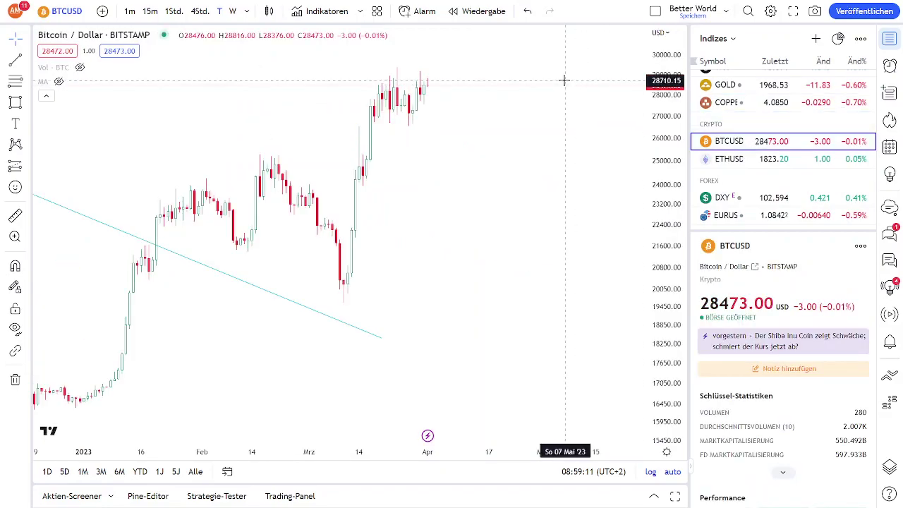
pyautogui.click(231, 16)
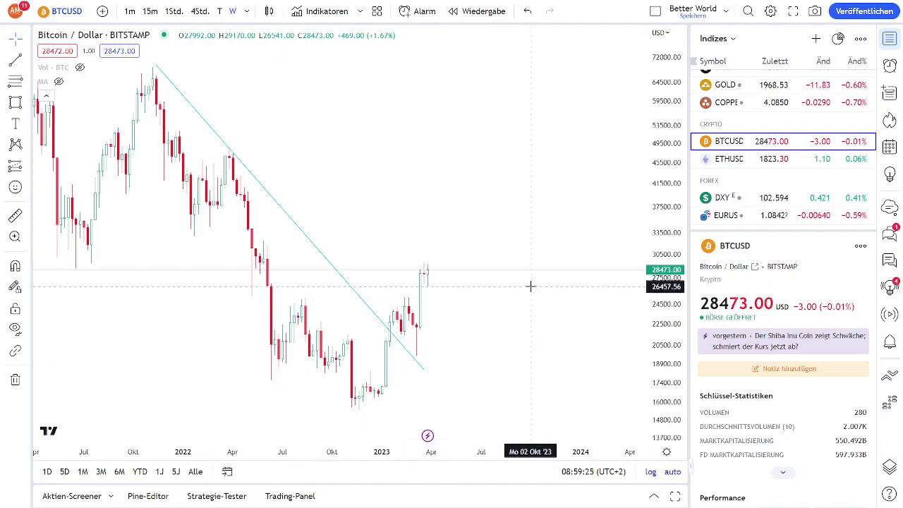
# Draw a rectangle zone on the Bitcoin chart from about 31,587 on 28 December 2020 to about 28,750 on 8 January 2024.
pyautogui.scroll(-5, 530, 285)
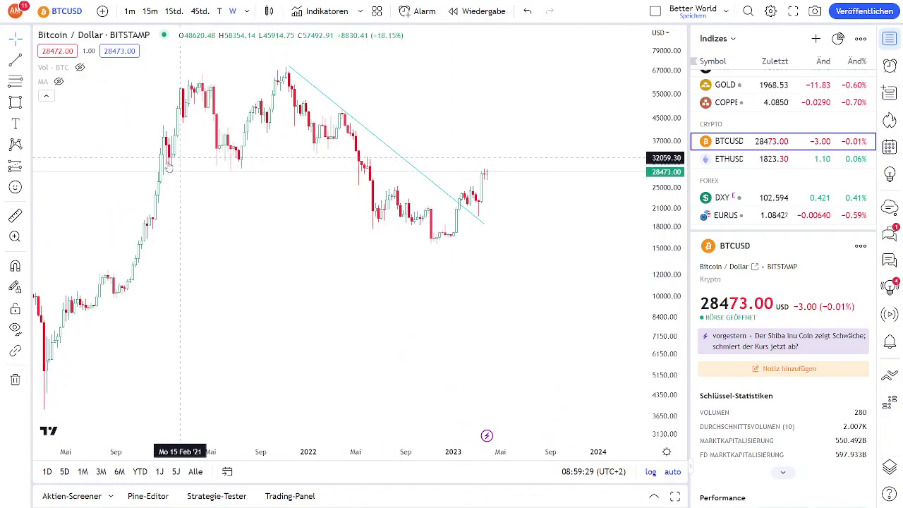
pyautogui.click(15, 102)
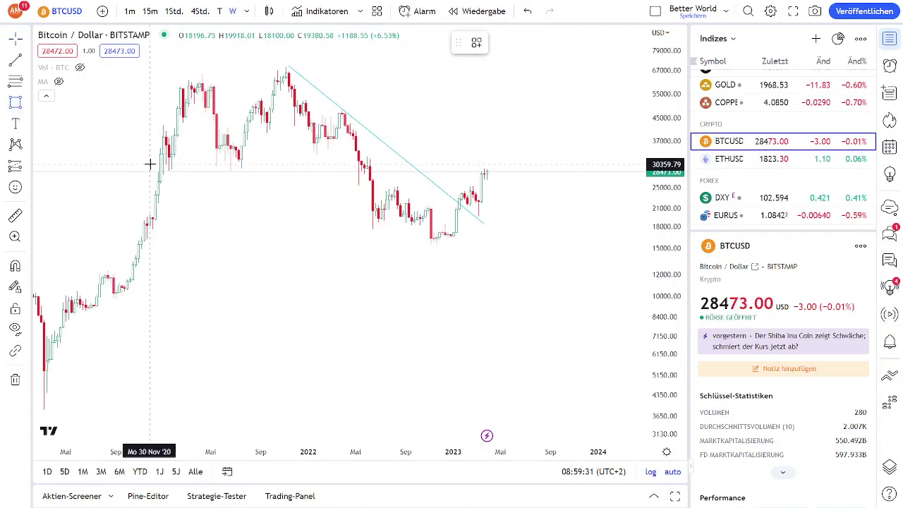
pyautogui.moveTo(161, 161)
pyautogui.mouseDown()
pyautogui.moveTo(562, 160)
pyautogui.moveTo(601, 169)
pyautogui.mouseUp()
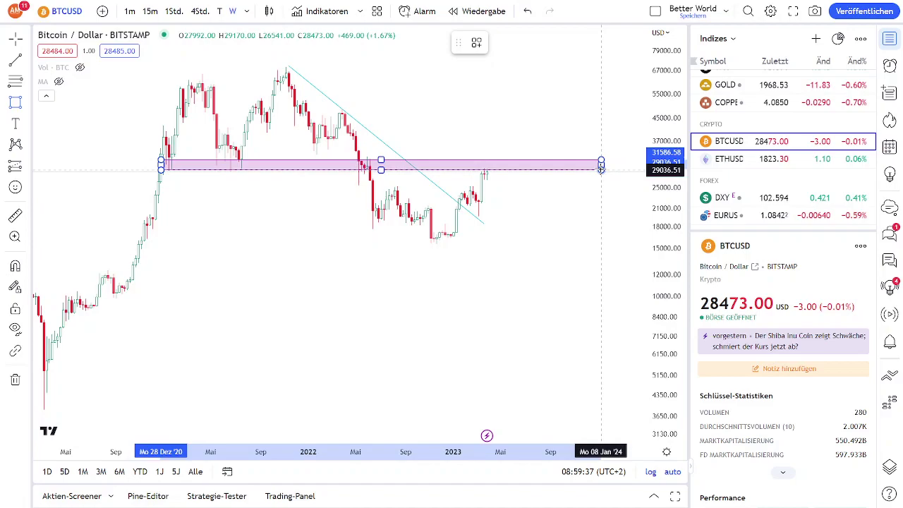
pyautogui.moveTo(601, 169); pyautogui.dragTo(601, 171)
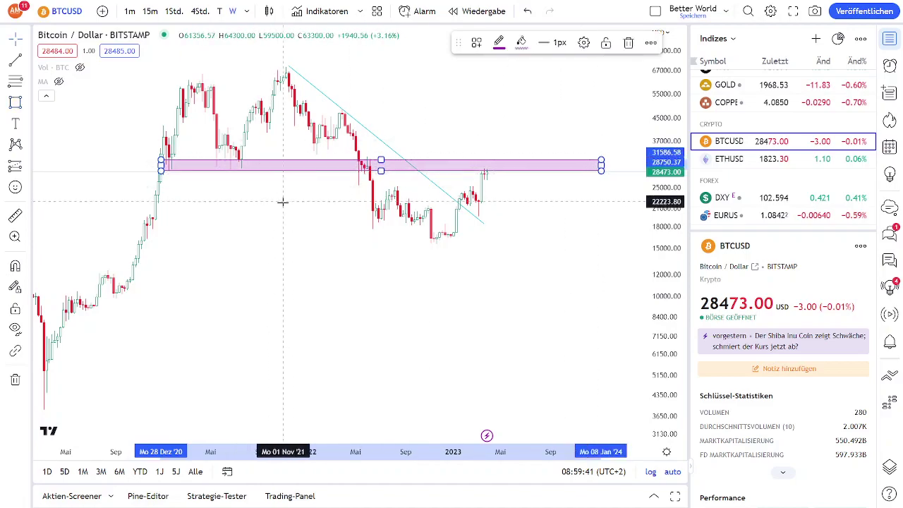
pyautogui.scroll(1, 282, 202)
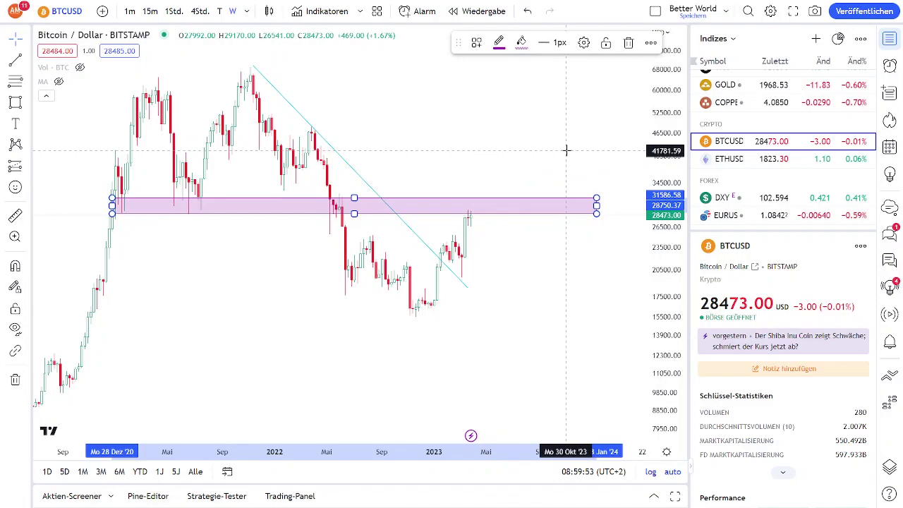
# Open the weekly Ethereum/Dollar chart and draw a falling trendline from about 4,776 on 15 November 2021 to about 1,022 on 30 October 2023.
pyautogui.press('Down')
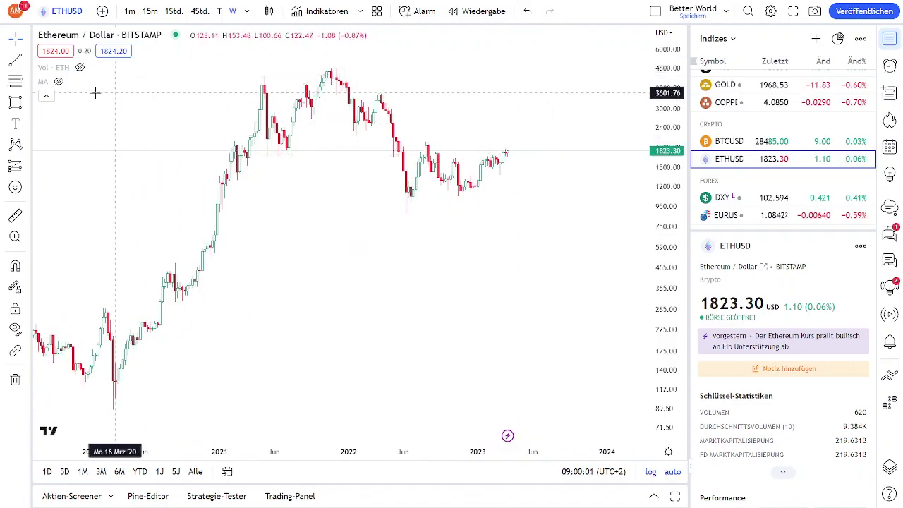
pyautogui.click(16, 61)
pyautogui.click(330, 68)
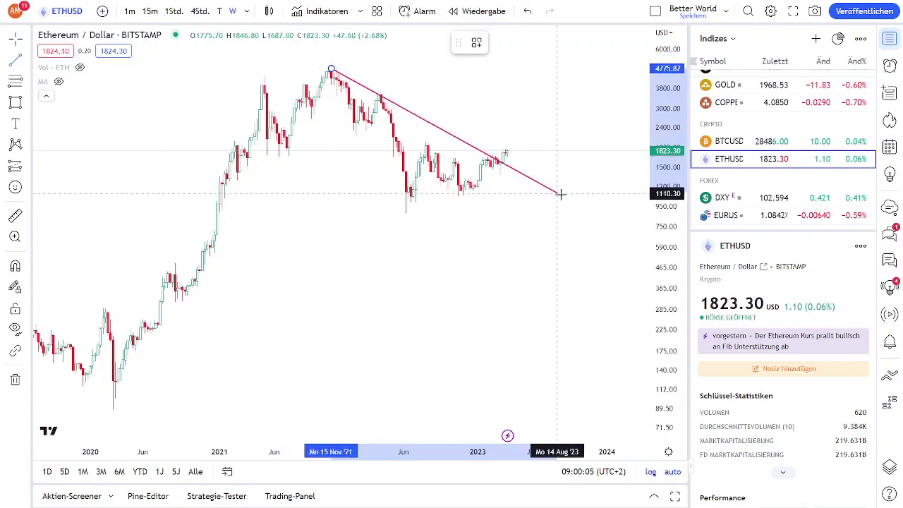
pyautogui.click(584, 201)
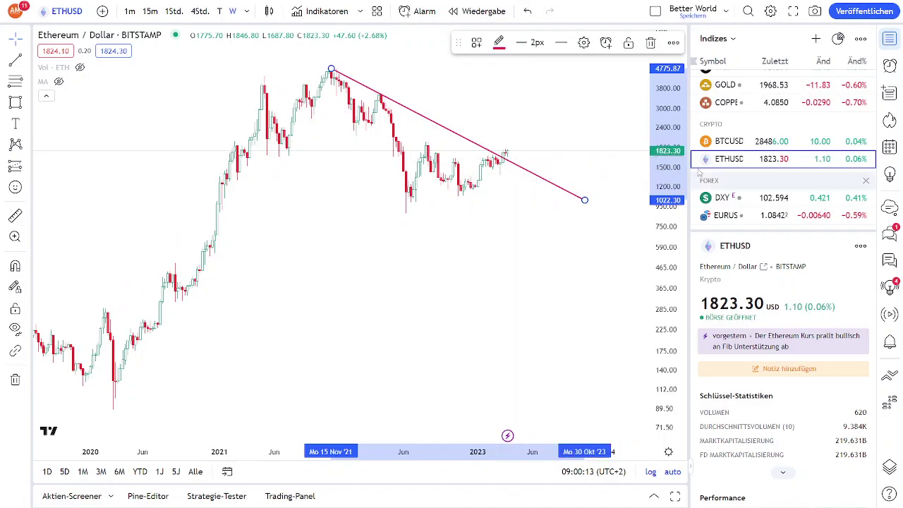
# Open the US Dollar Currency Index (DXY) chart from the forex symbols in the watchlist.
pyautogui.scroll(-2, 738, 145)
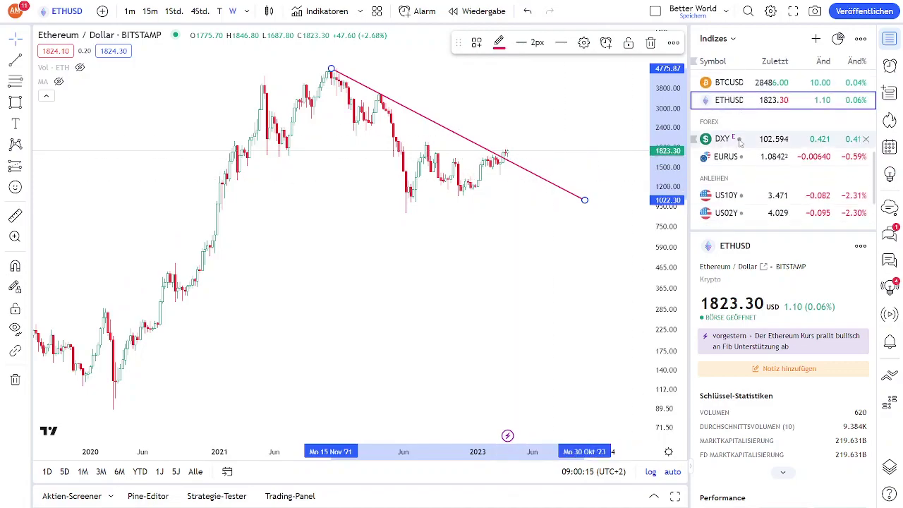
pyautogui.click(750, 145)
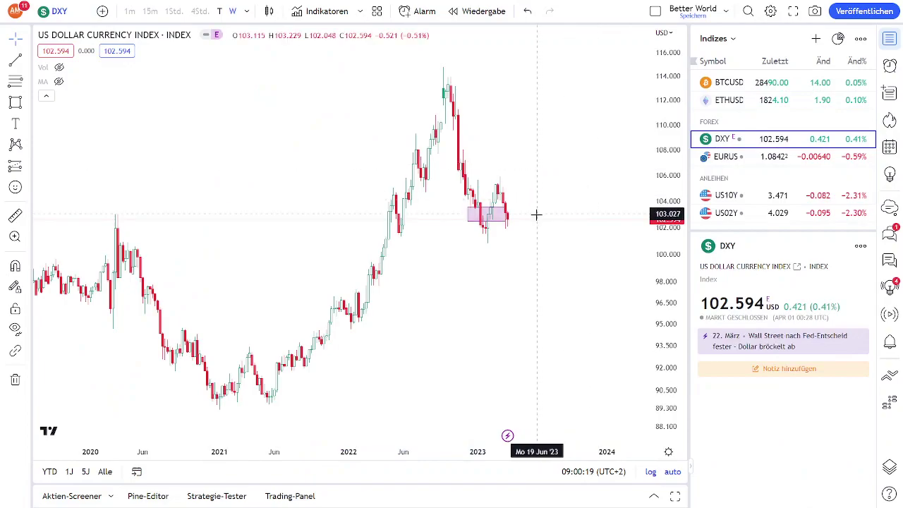
# Delete the purple rectangle zone around the 103 level on the weekly US Dollar Currency Index chart and review the price action.
pyautogui.click(506, 212)
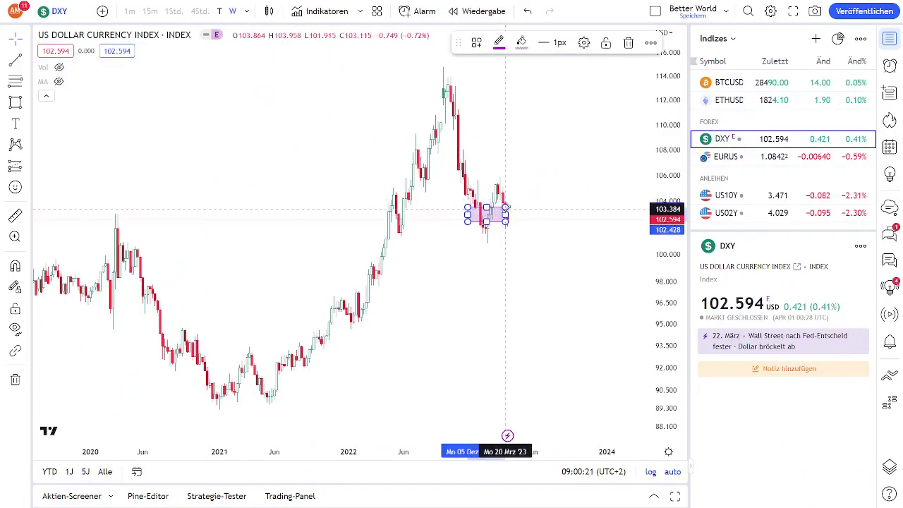
pyautogui.press('Delete')
pyautogui.scroll(5, 505, 212)
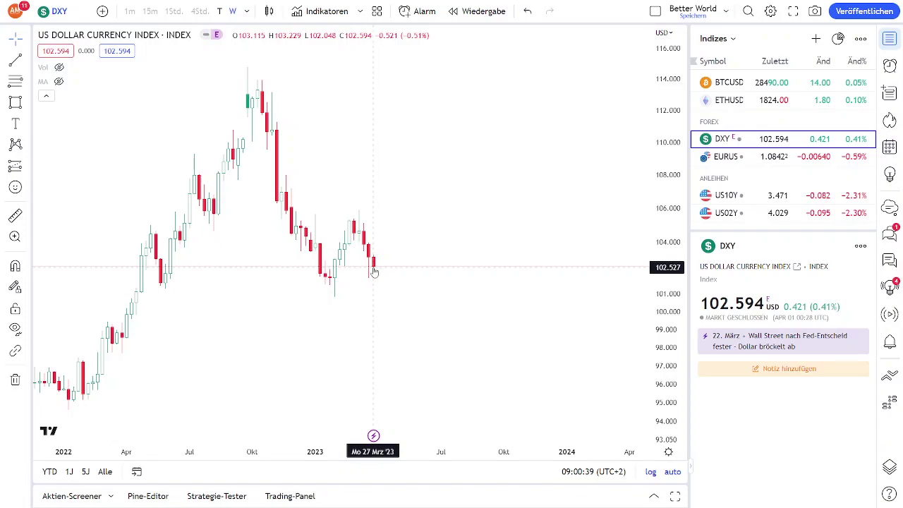
pyautogui.scroll(-2, 372, 268)
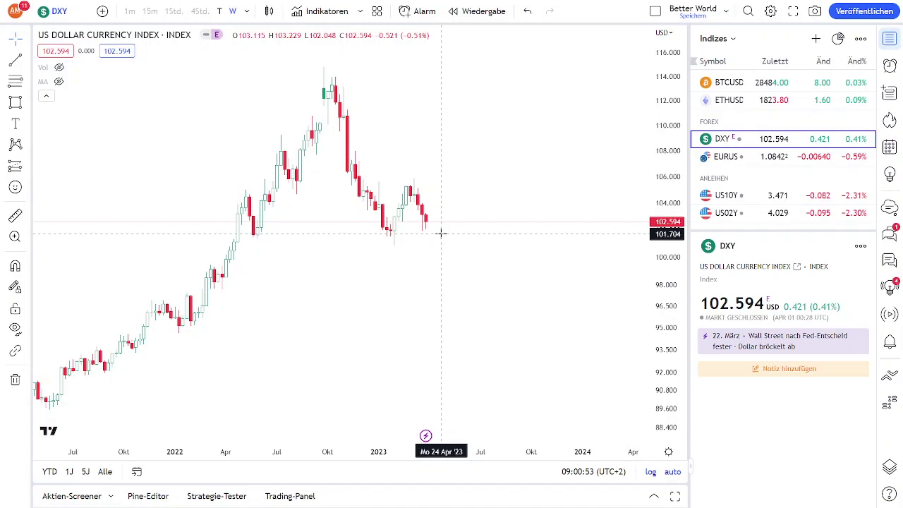
pyautogui.scroll(-5, 441, 233)
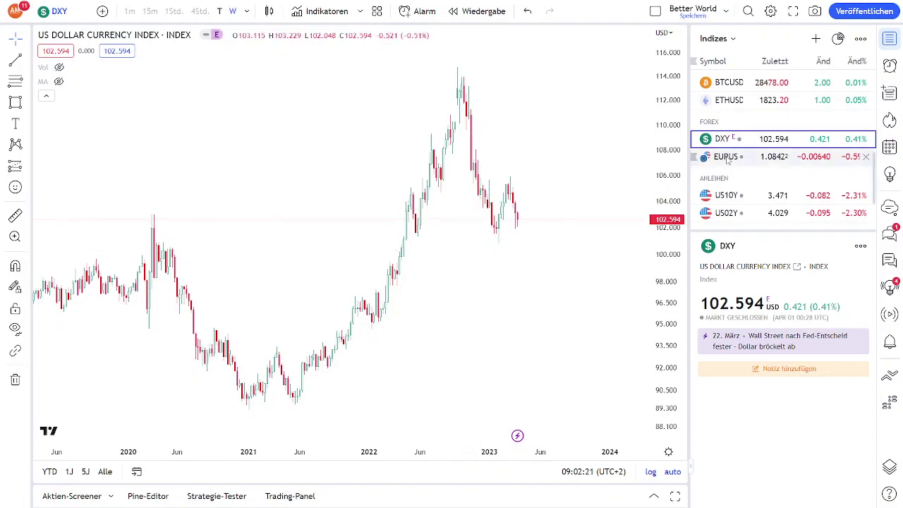
# Show the "Termine nächste Woche" slide with next week's economic events, and return to the TradingView chart.
pyautogui.scroll(-1, 737, 158)
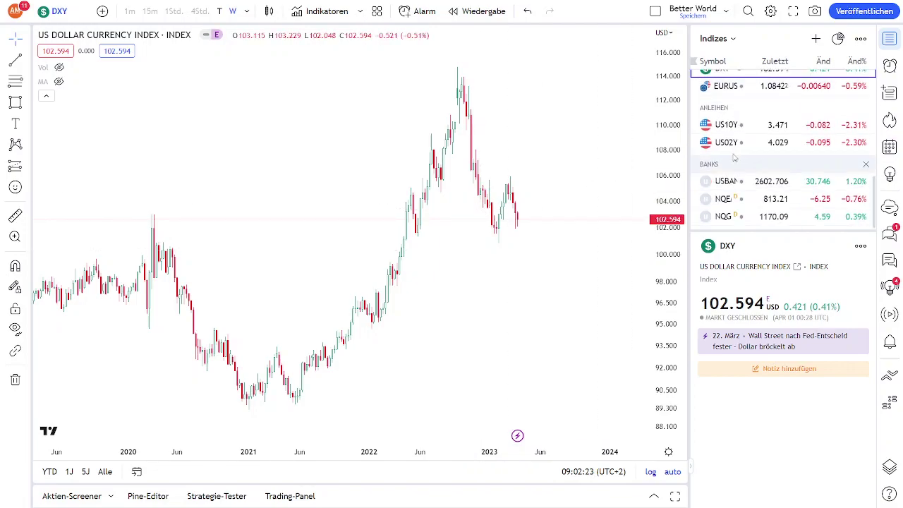
pyautogui.hotkey('alt', 'Tab')
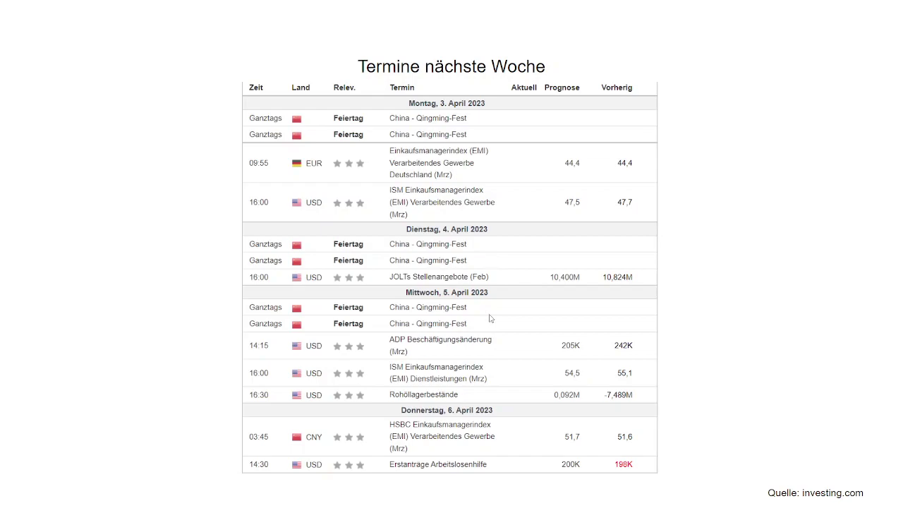
pyautogui.hotkey('alt', 'Tab')
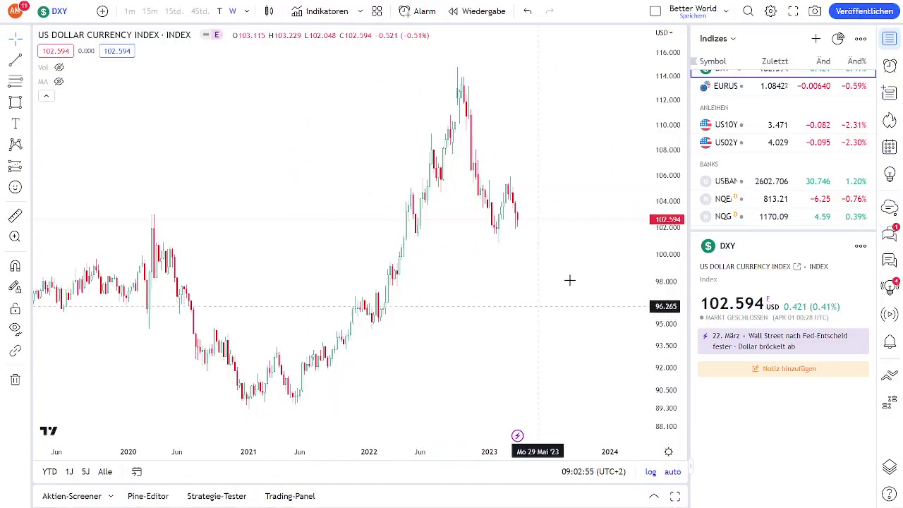
# Open the Hang Seng Index (HSI) chart from the watchlist and view the recent candles on the daily timeframe.
pyautogui.scroll(3, 733, 160)
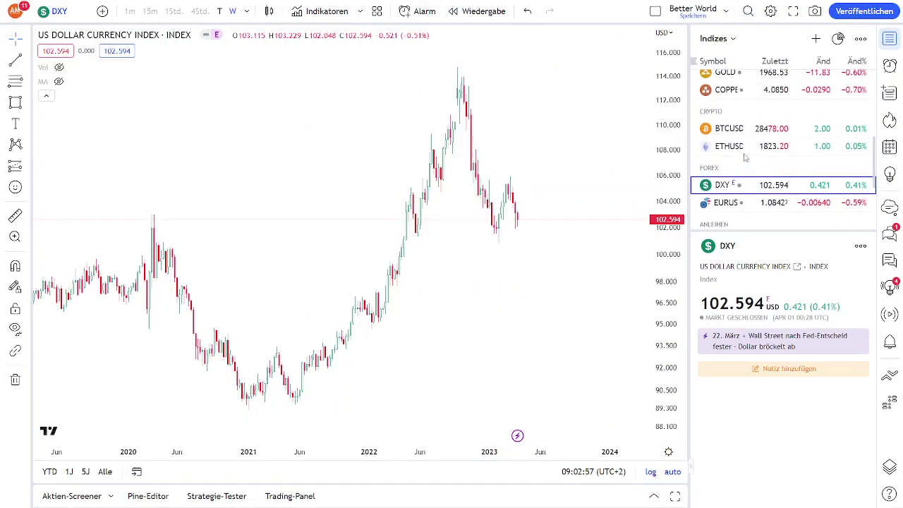
pyautogui.scroll(4, 745, 157)
pyautogui.click(727, 193)
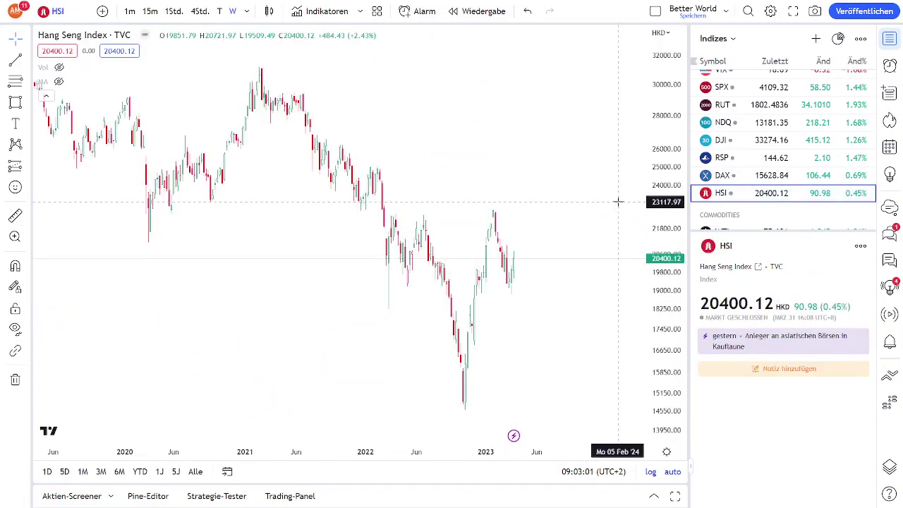
pyautogui.scroll(3, 593, 203)
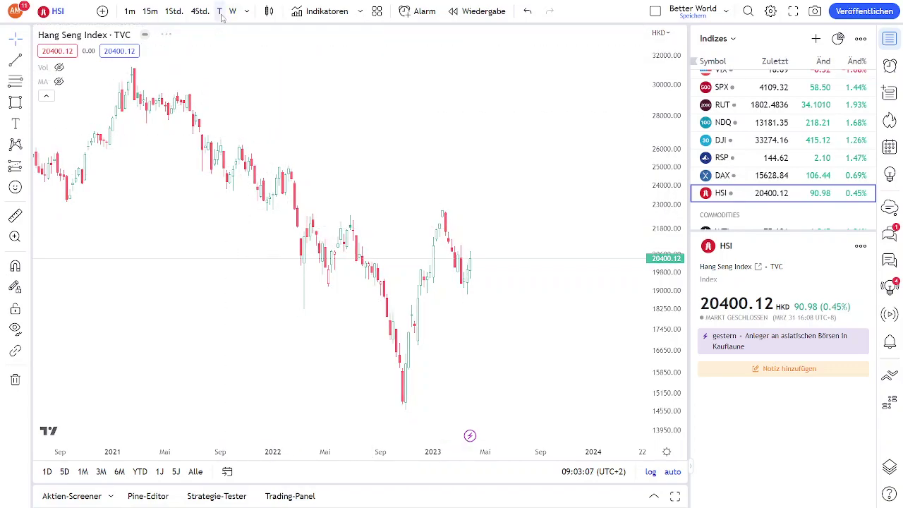
pyautogui.scroll(5, 487, 131)
pyautogui.scroll(3, 489, 175)
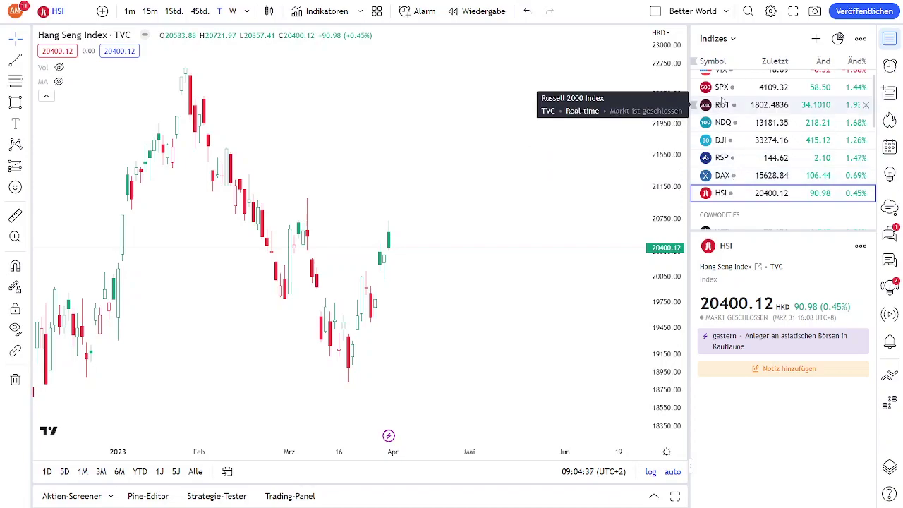
# Open the daily S&P 500 (SPX) chart and view its trendlines and price zones since September.
pyautogui.click(742, 91)
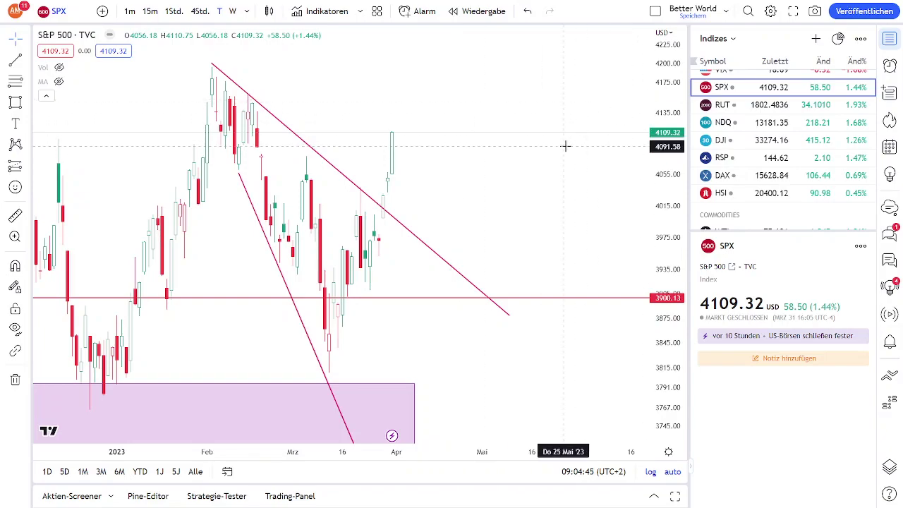
pyautogui.scroll(-5, 566, 144)
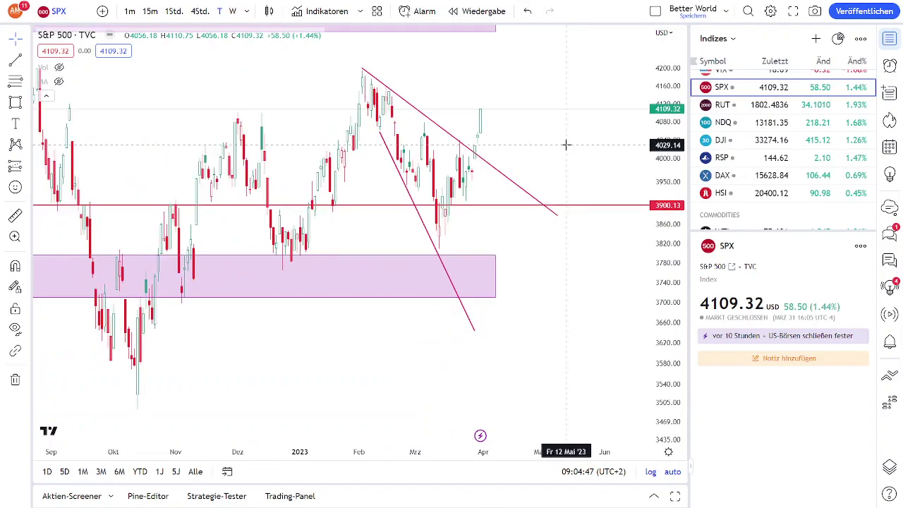